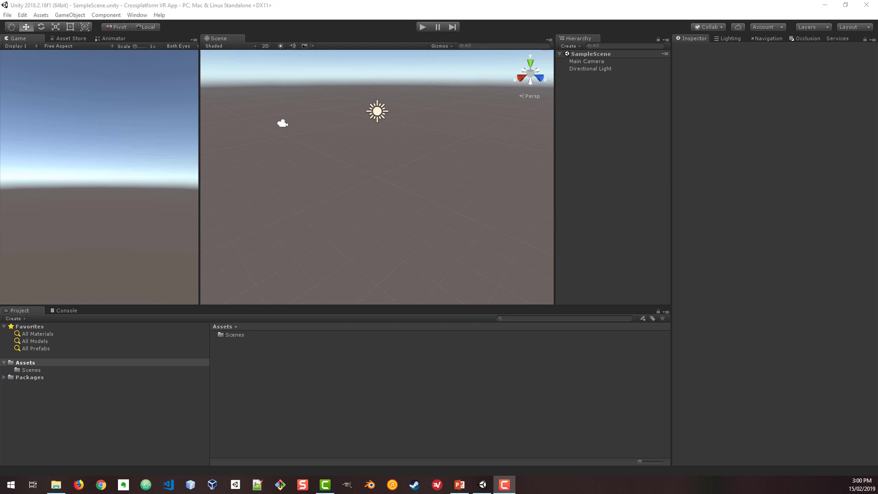
Delete the Main Camera from the scene and add a 3D plane as the floor
left_click(586, 61)
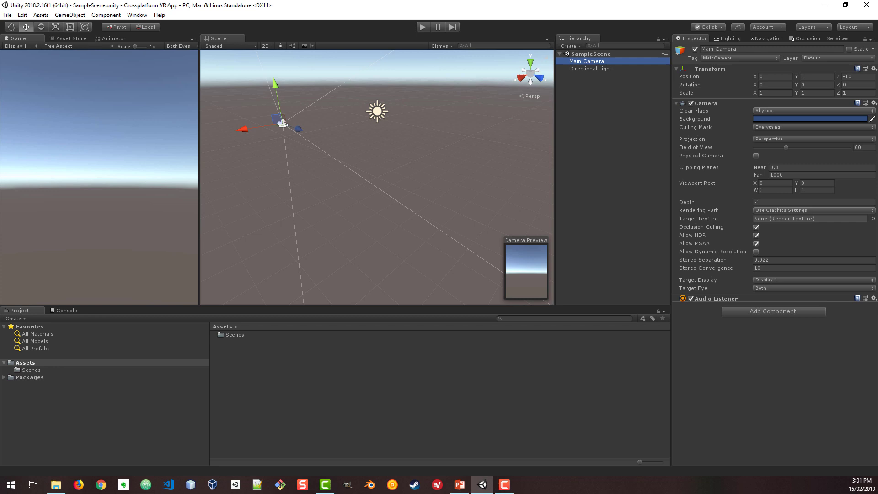
key("Delete")
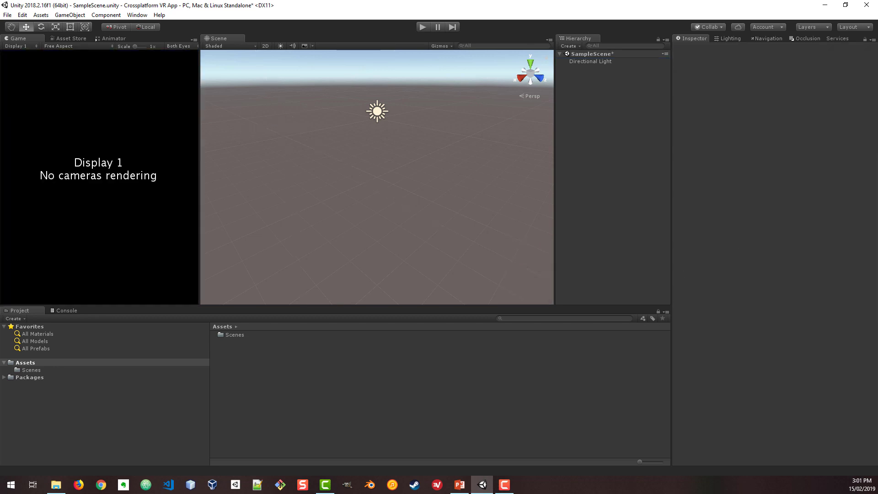
right_click(596, 107)
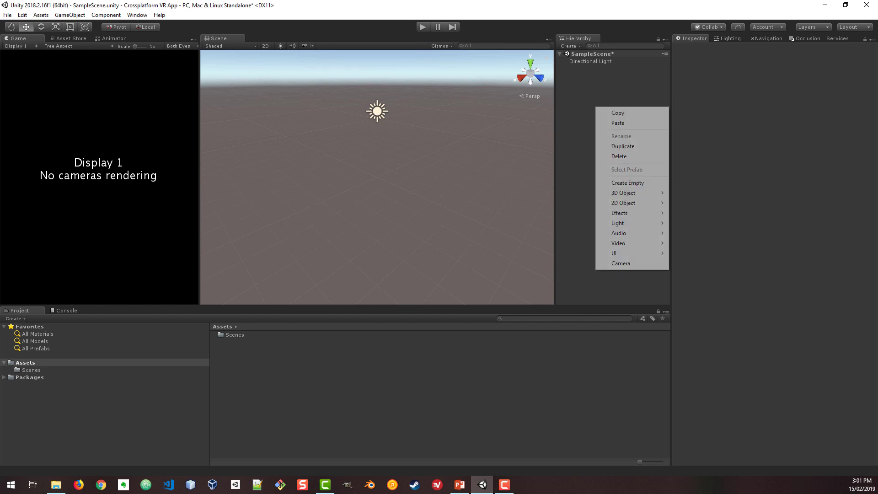
mouse_move(623, 192)
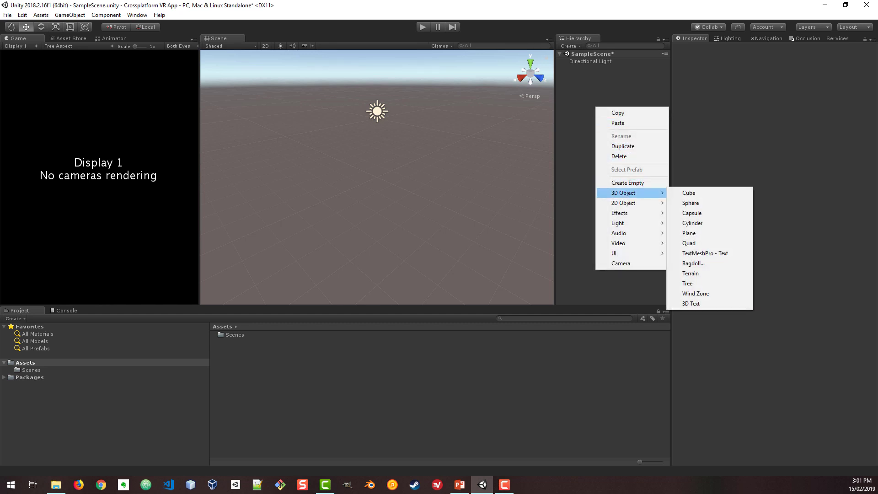
left_click(688, 233)
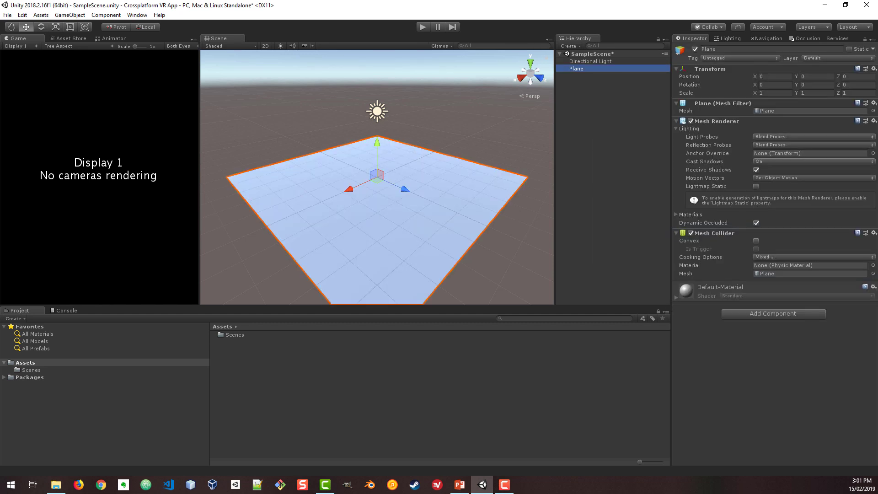
left_click(612, 183)
Add a cube, raise it to about Y 0.91 and move it along the positive Z axis, away from the plane's centre
right_click(591, 84)
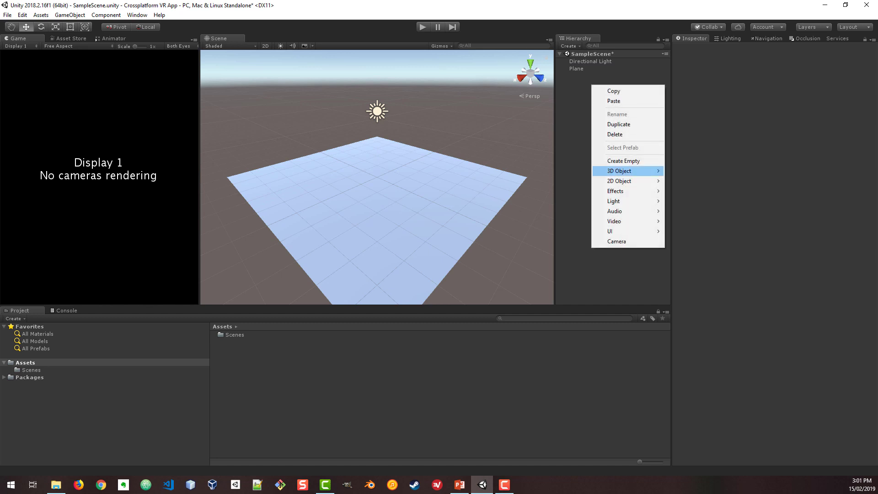
mouse_move(622, 170)
left_click(685, 171)
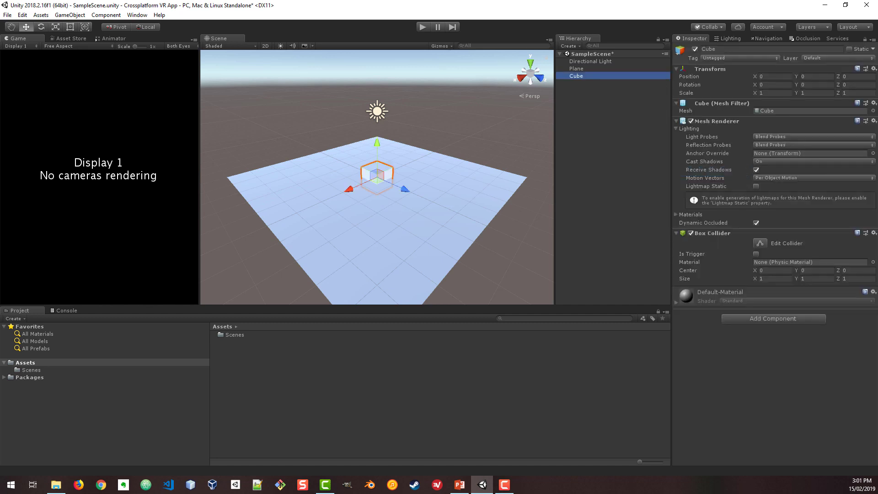
left_click_drag(376, 146, 376, 127)
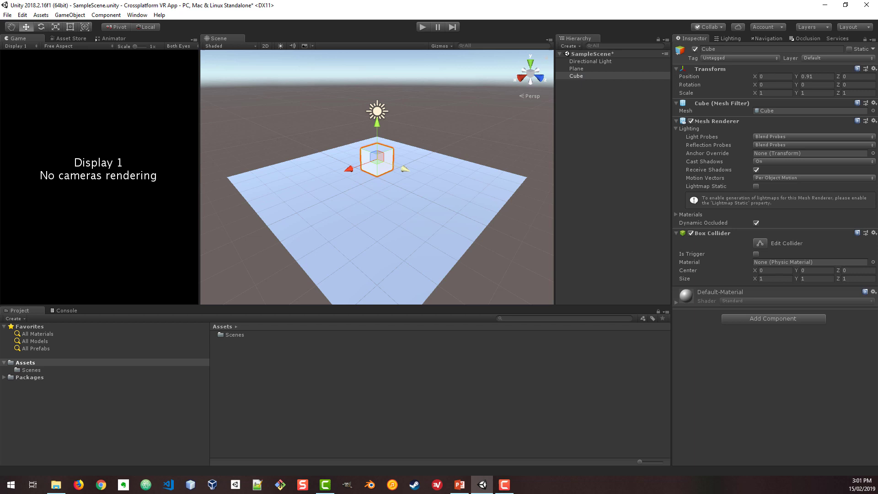
left_click_drag(404, 170, 448, 185)
key("Escape")
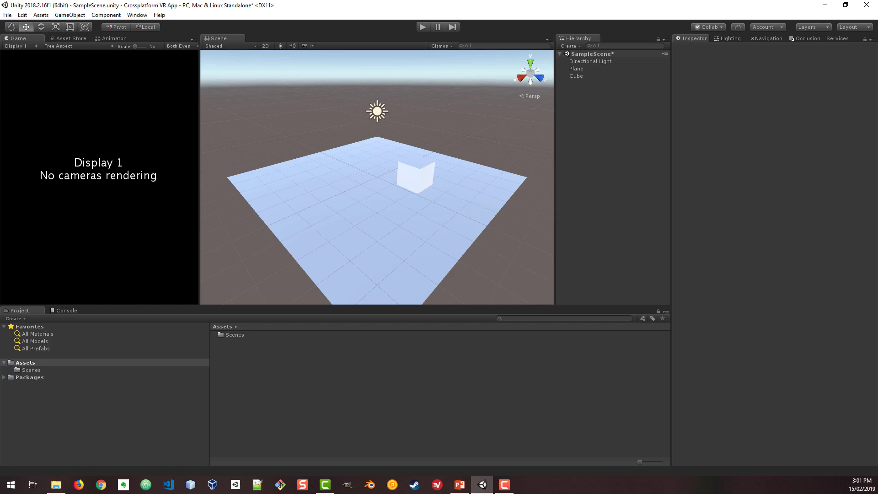
Switch to PowerPoint to review the stationary and room-scale XR Camera Rig diagrams, and return to Unity
key("alt+Tab")
key("alt+Tab")
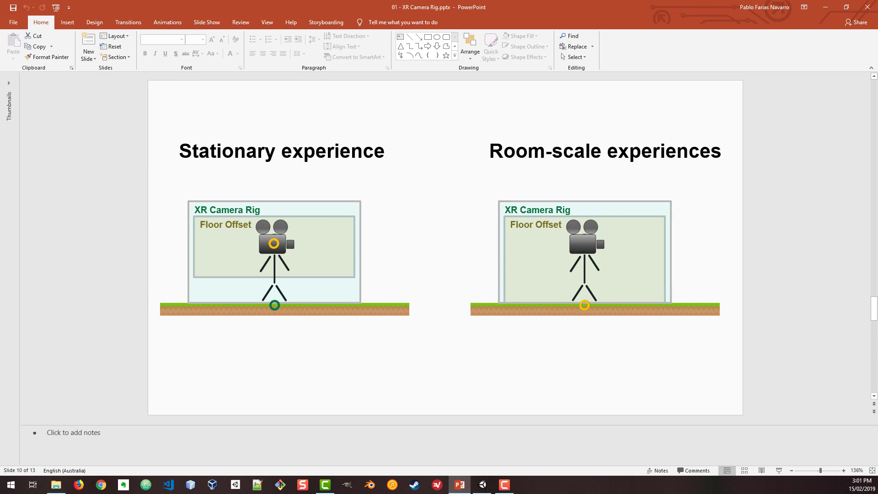
left_click(824, 7)
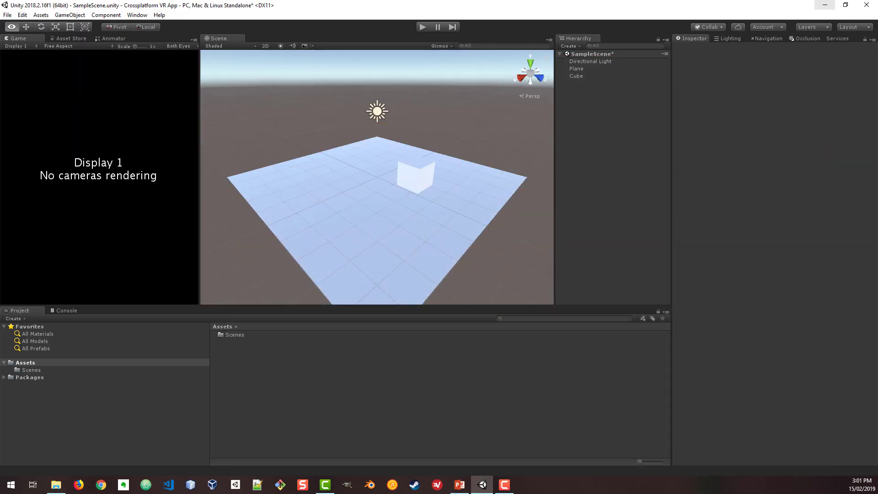
Create an empty game object at the scene's root level and name it XR Rig
right_click(588, 97)
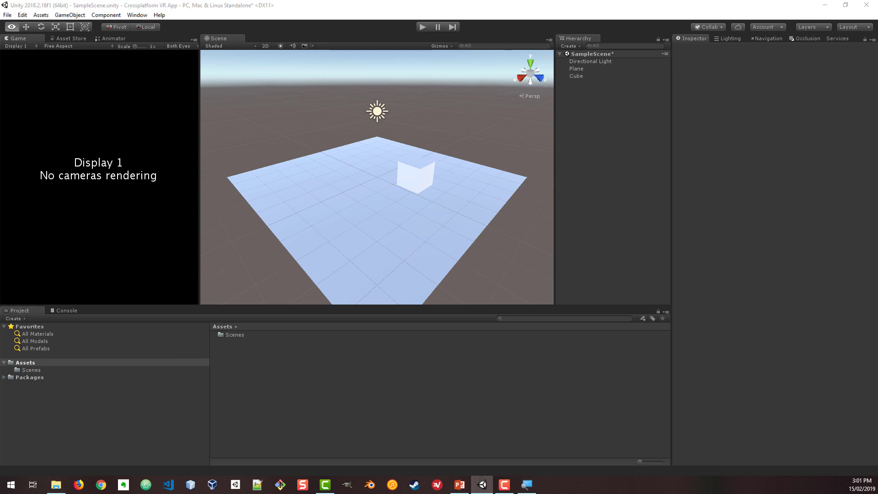
right_click(581, 120)
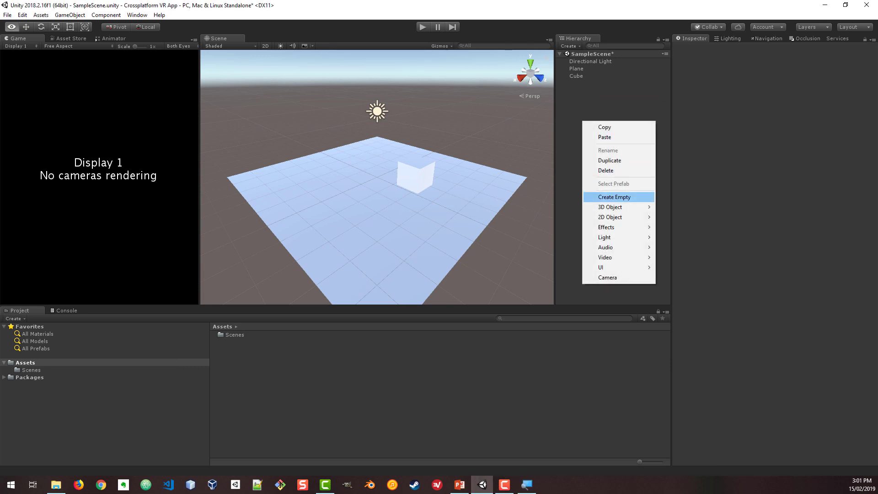
left_click(614, 196)
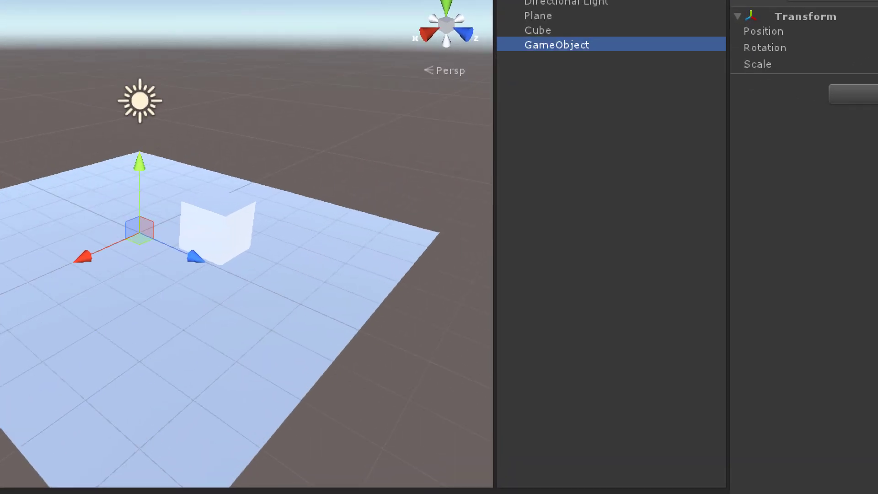
key("F2")
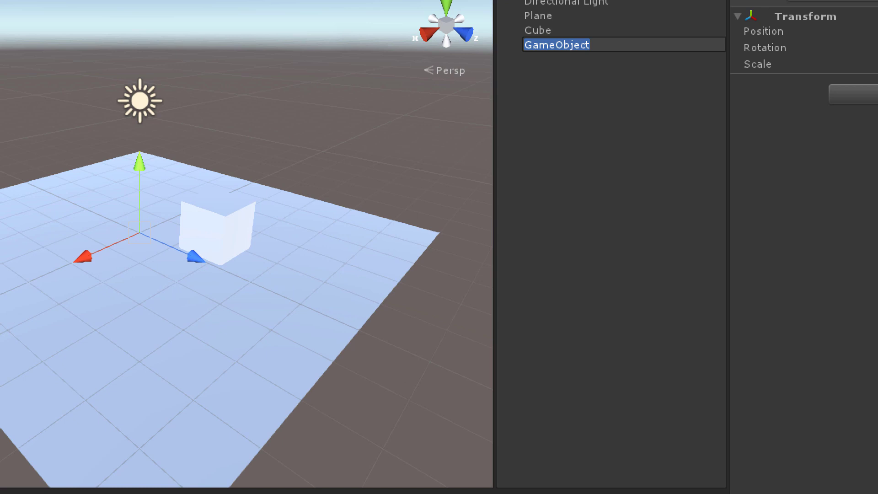
type("XR Rig")
key("Return")
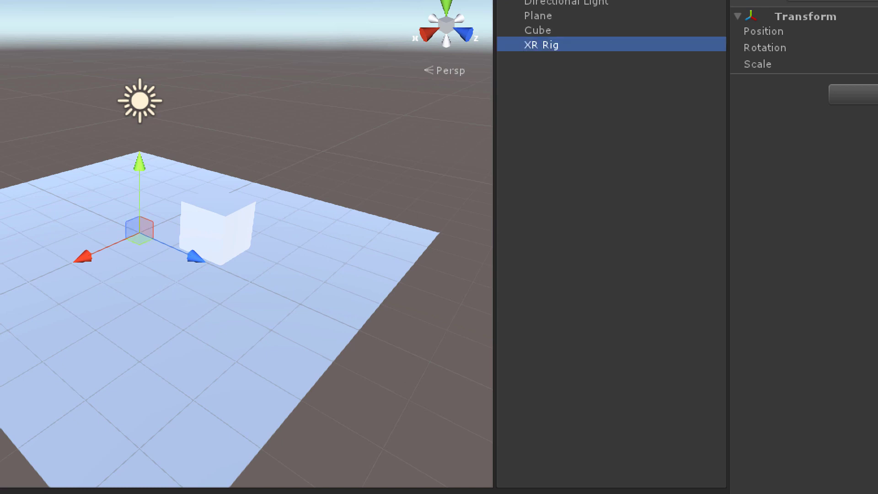
Add an empty child object named Floor Offset under XR Rig
right_click(546, 45)
left_click(609, 196)
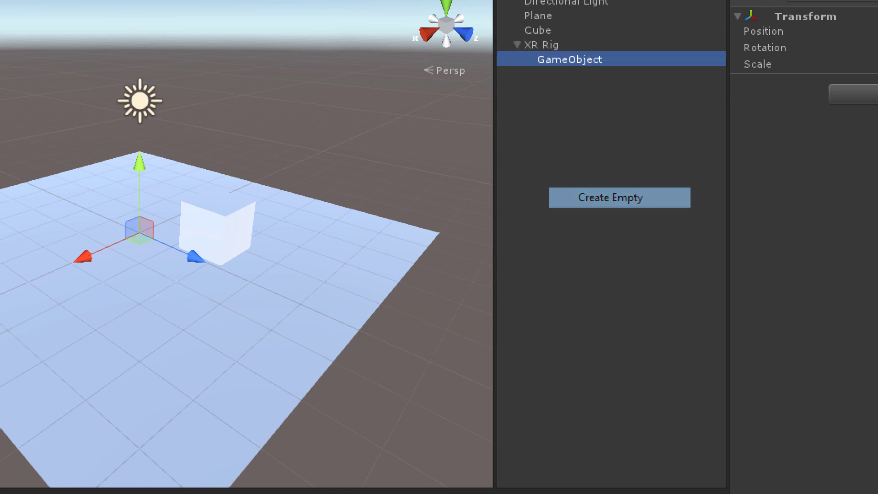
type("Flo")
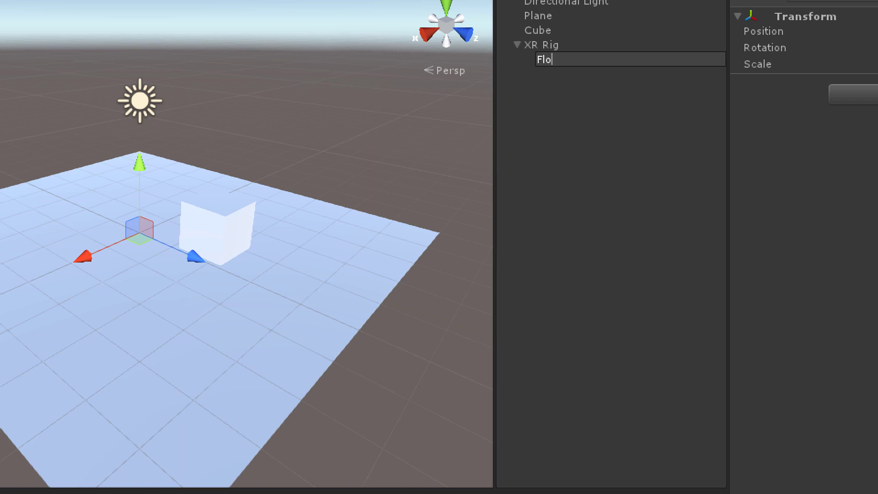
type("or Offset")
key("Return")
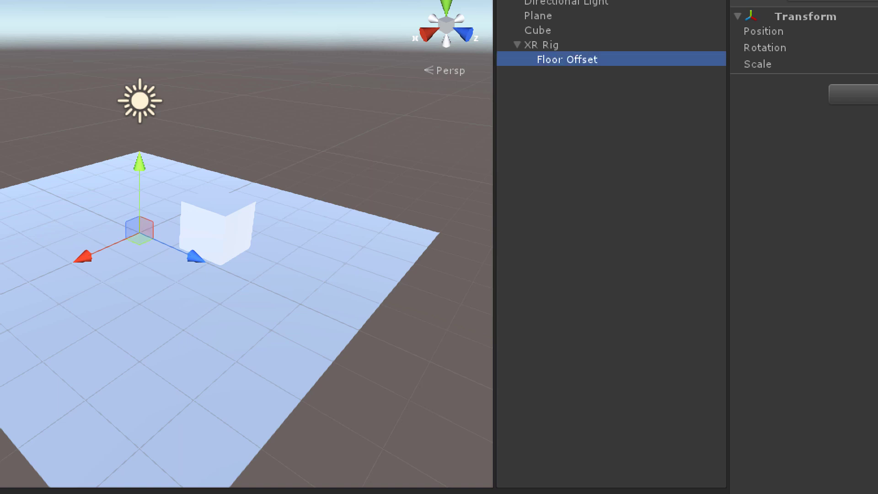
Add a camera as a child of Floor Offset and name it Head Camera
right_click(570, 55)
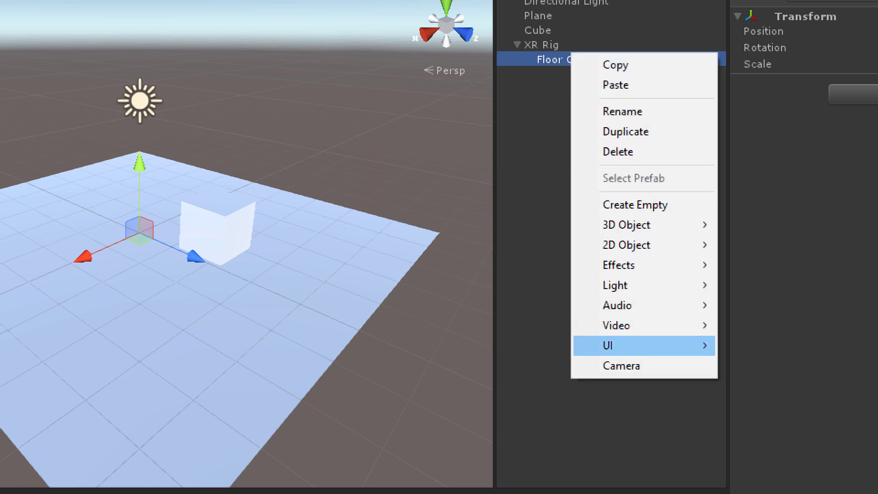
left_click(607, 364)
key("F2")
key("Left")
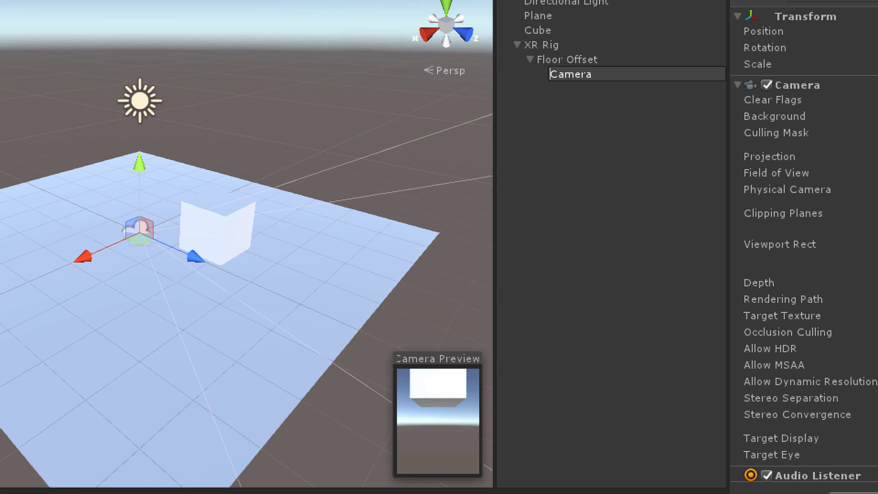
type("Head")
key("Return")
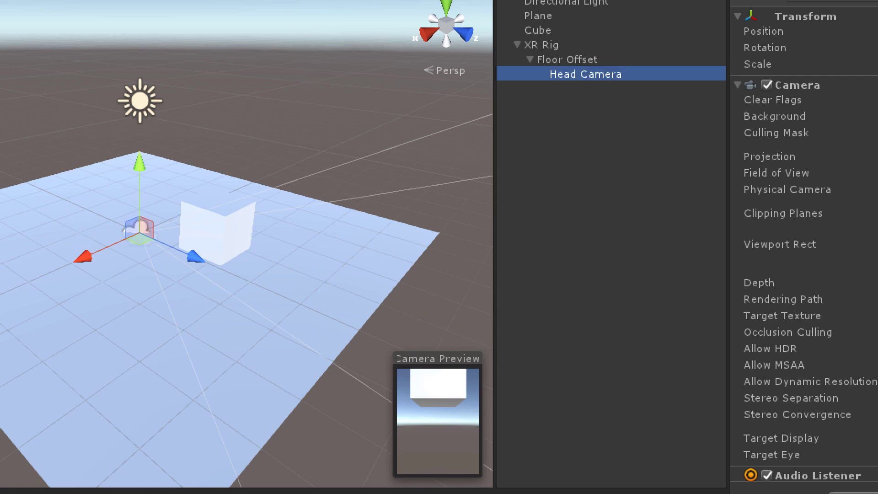
Add two empty child objects under Floor Offset, named Left Hand and Right Hand
right_click(580, 58)
left_click(649, 202)
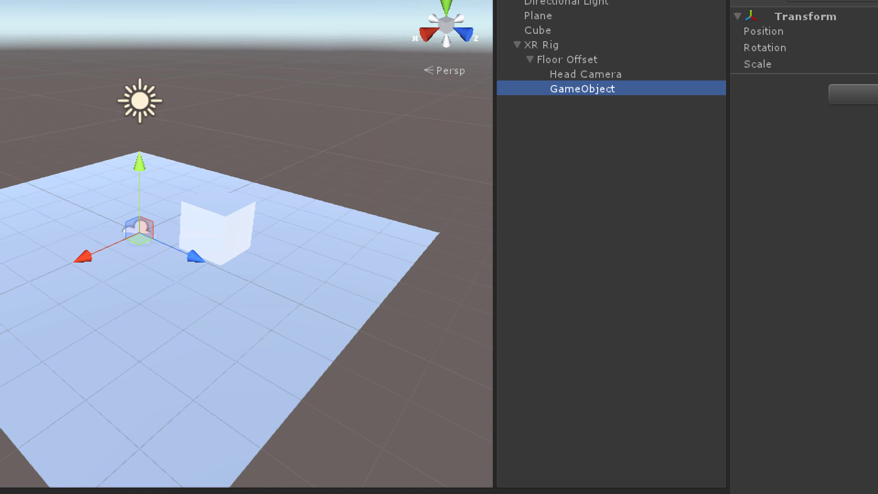
type("Left Hand")
key("Return")
right_click(577, 59)
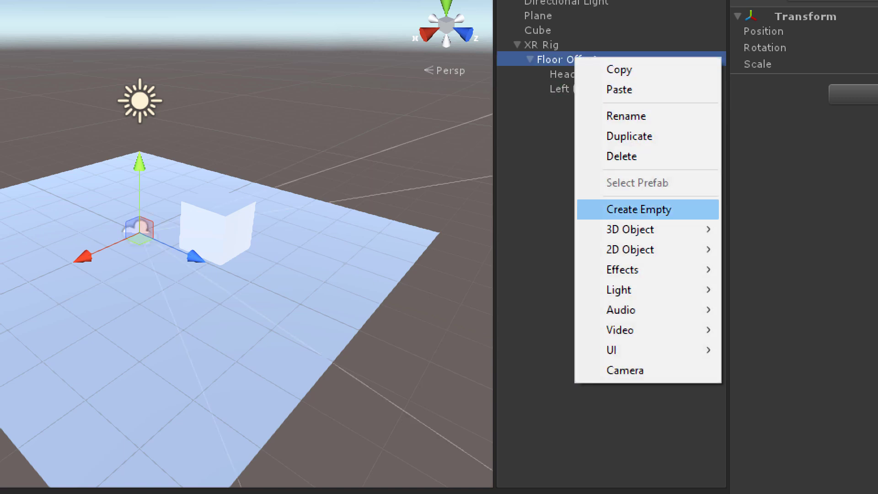
left_click(649, 208)
type("Right Hand")
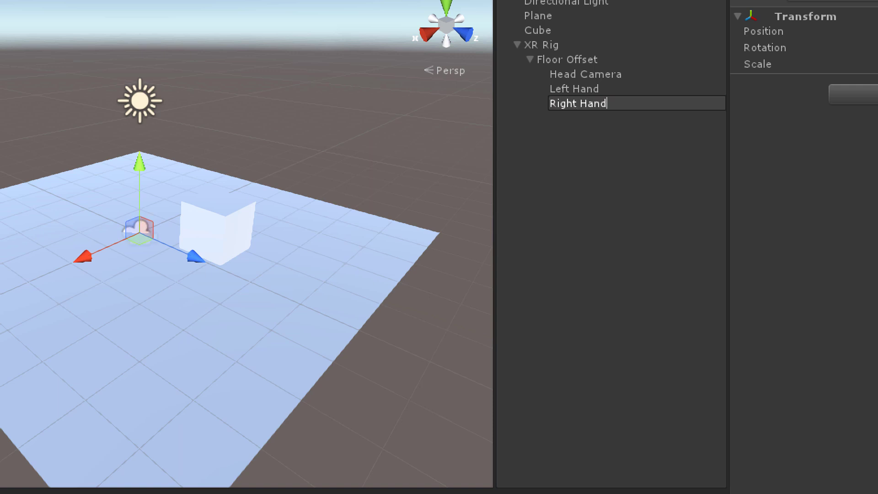
key("Return")
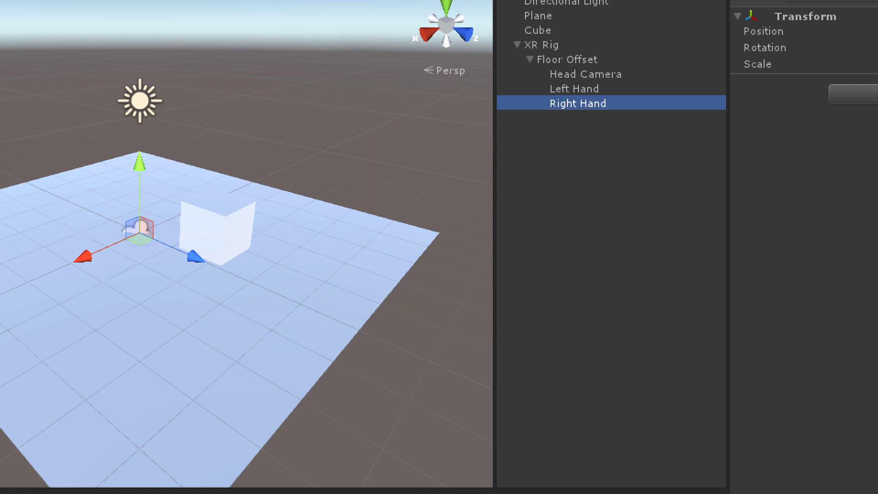
Set the Head Camera's near clipping plane to 0.01
left_click(585, 74)
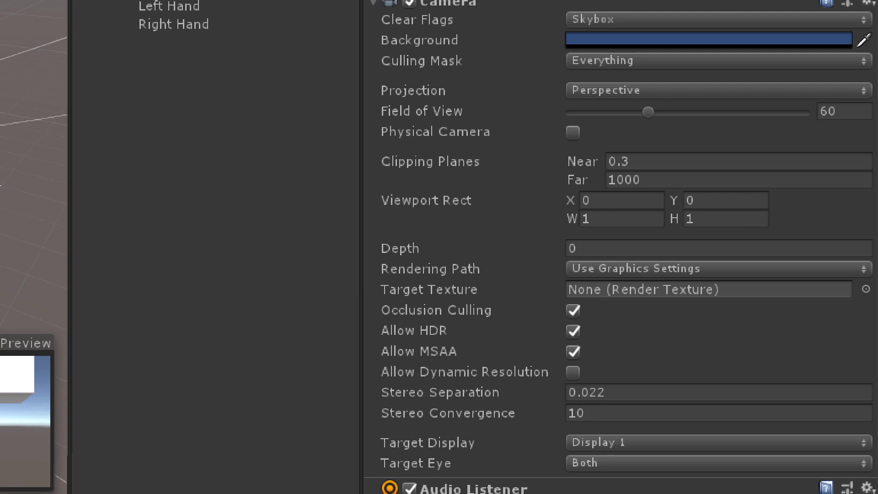
left_click(623, 180)
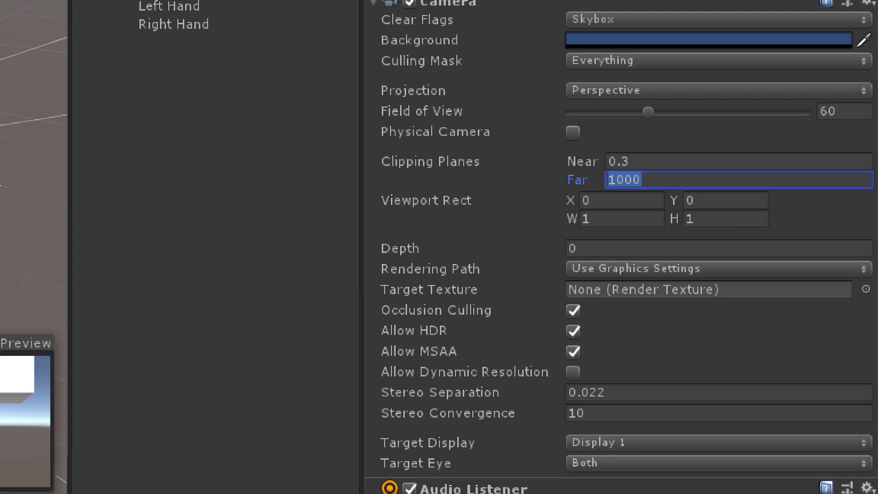
left_click(640, 179)
left_click(618, 161)
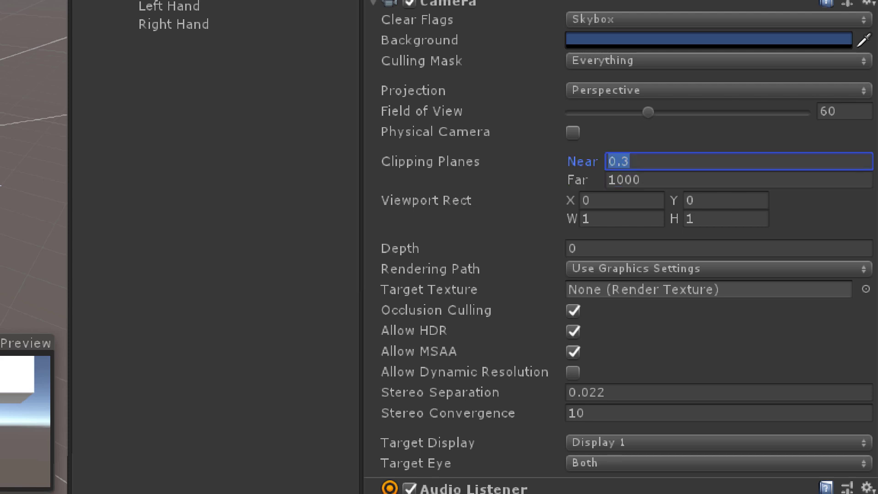
key("Right")
key("ctrl+a")
type("0.01")
key("Tab")
key("shift+Tab")
key("Tab")
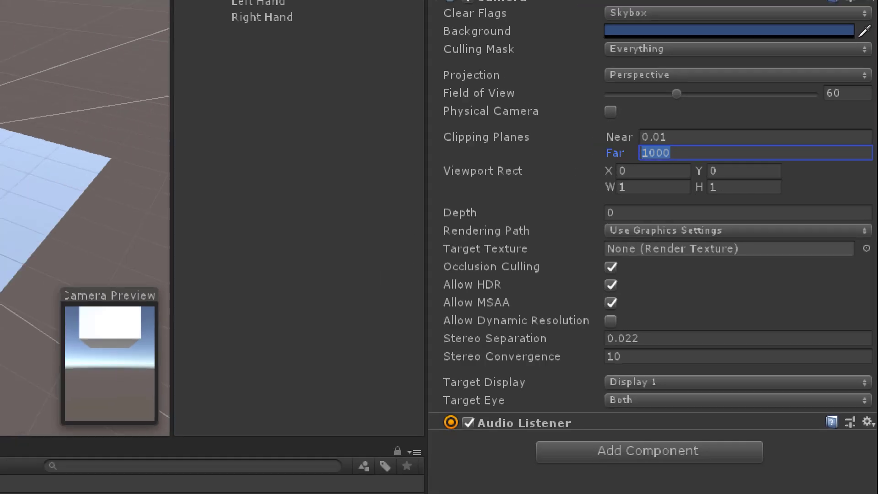
key("Return")
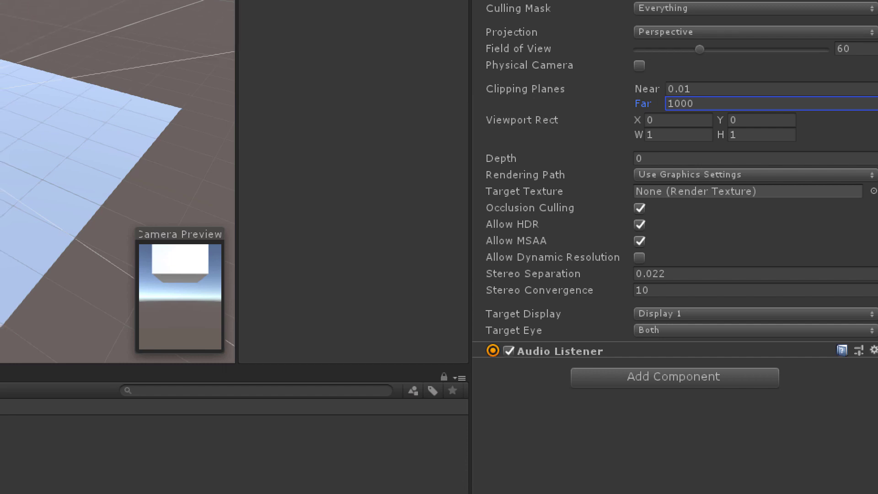
Add a Tracked Pose Driver component to the Head Camera with Generic XR Device as its device
key("ctrl+shift+a")
key("Down")
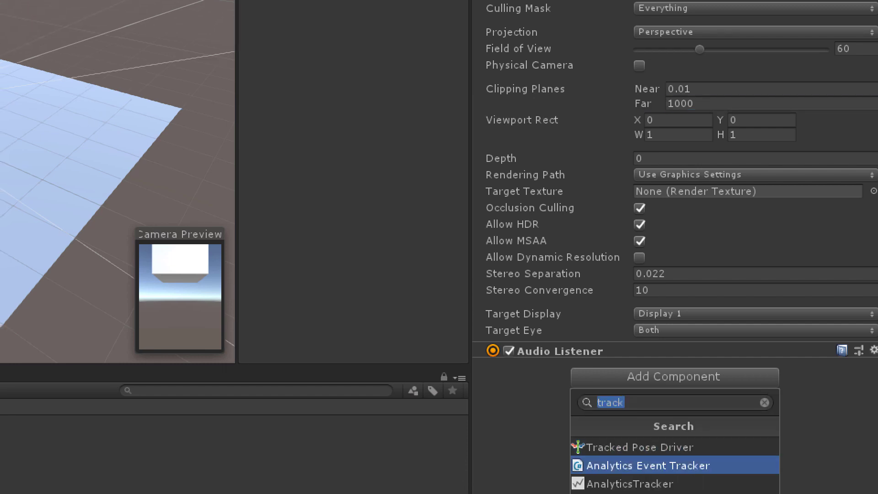
key("Up")
key("Return")
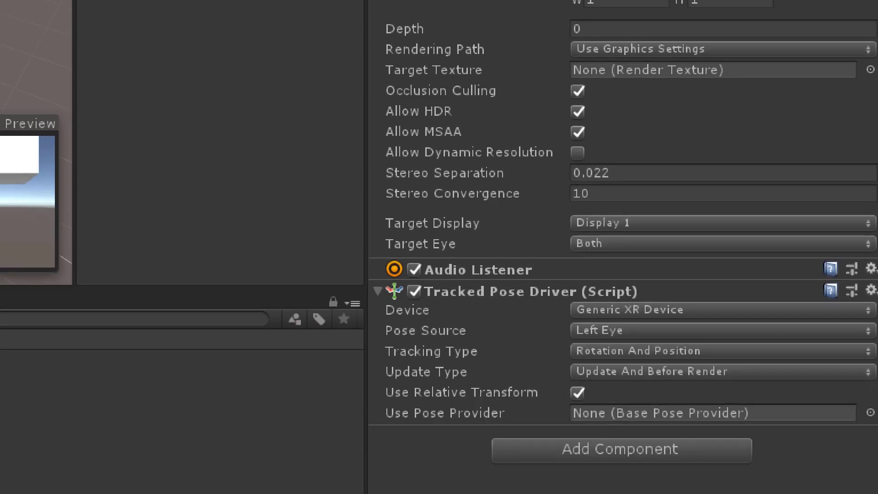
left_click(722, 309)
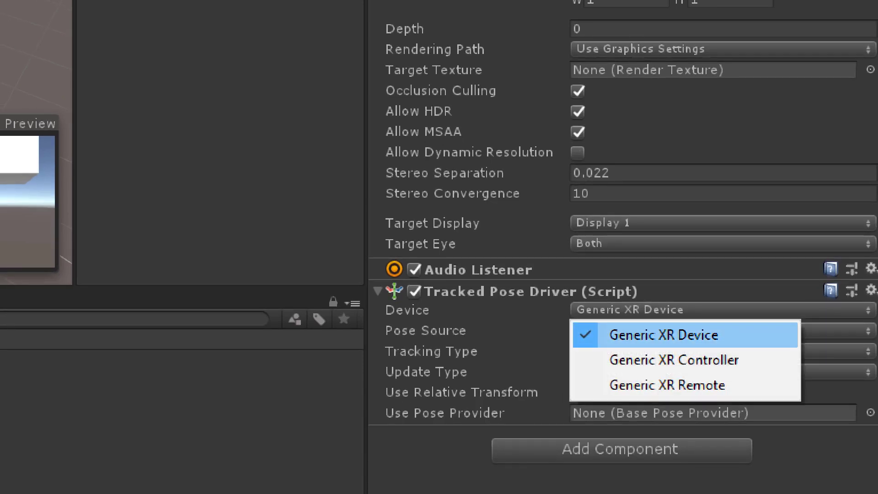
left_click(685, 335)
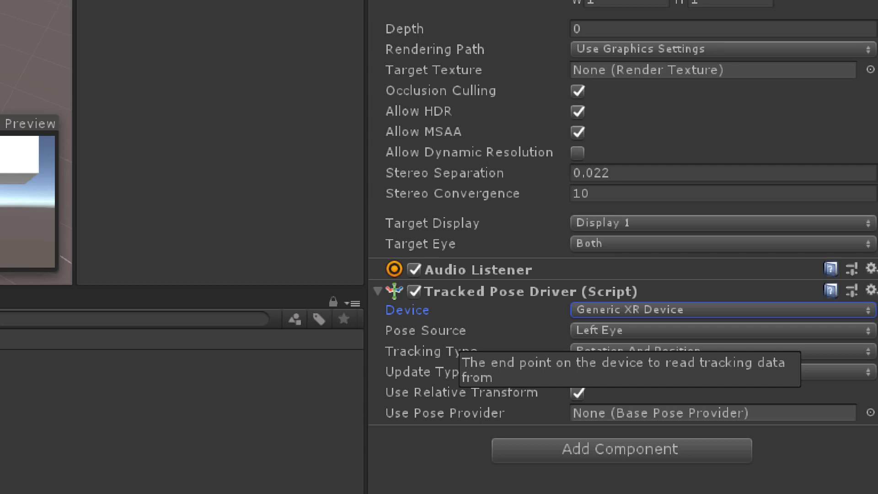
Set the Head Camera's Tracked Pose Driver to the Head pose source with Rotation And Position tracking, and disable Use Relative Transform
left_click(722, 330)
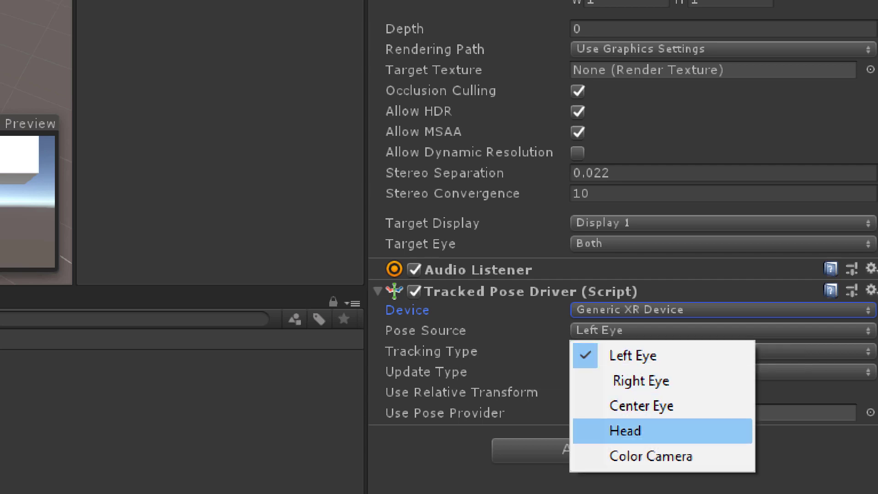
left_click(661, 430)
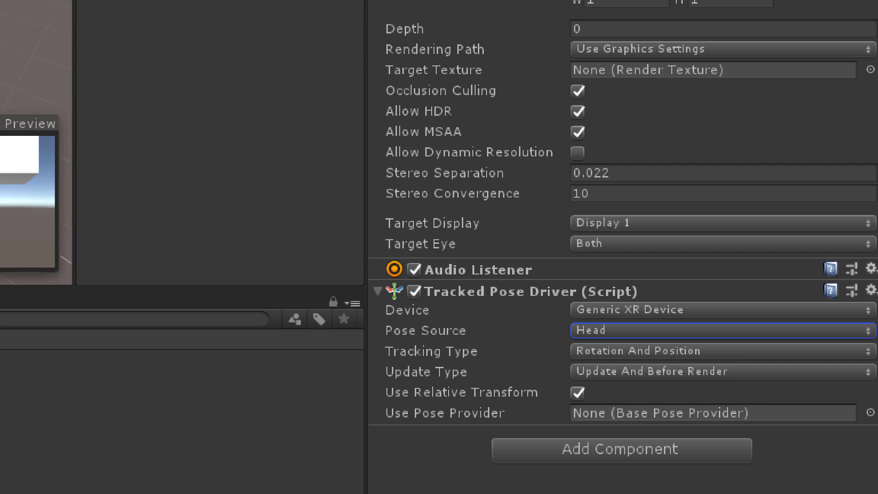
left_click(722, 350)
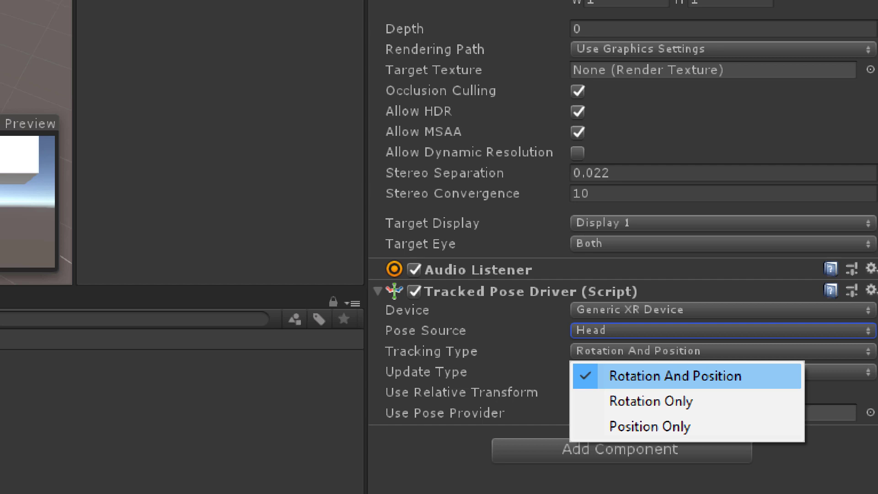
key("Down")
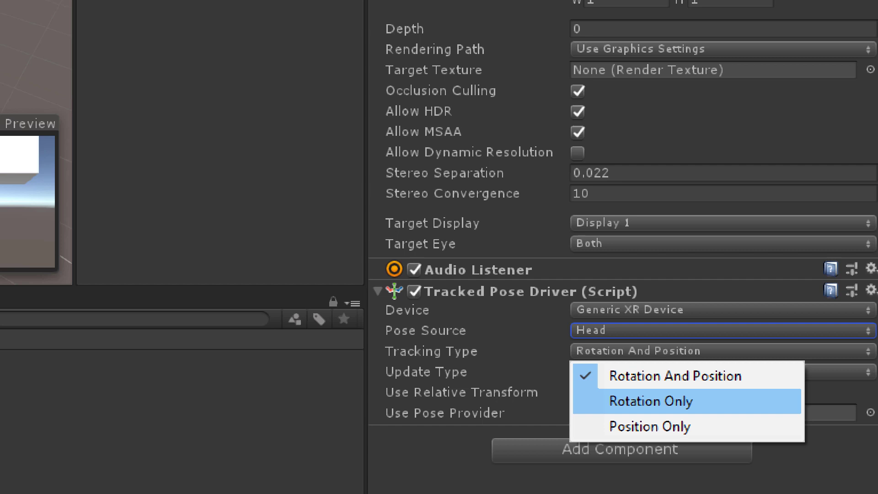
key("Up")
key("Down")
key("Up")
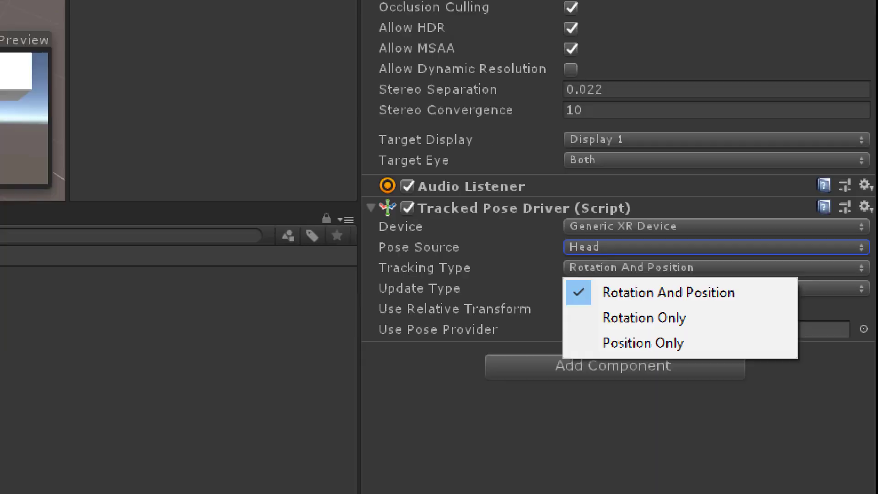
key("Return")
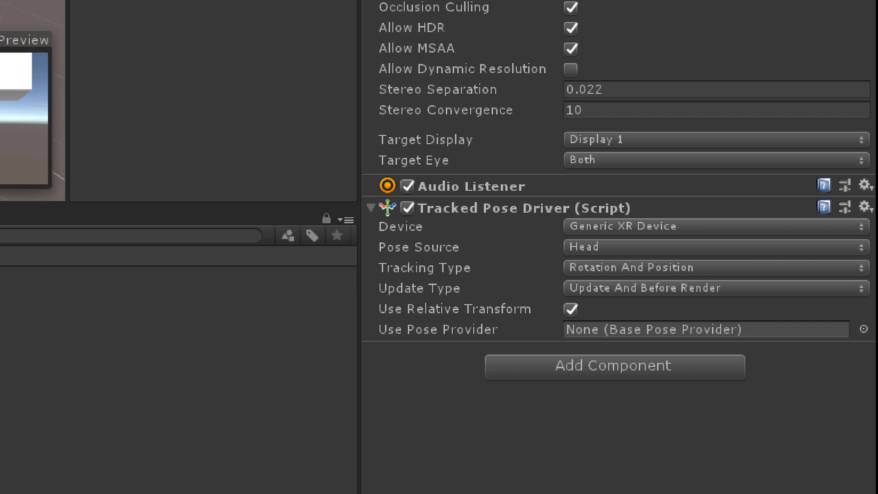
left_click(570, 309)
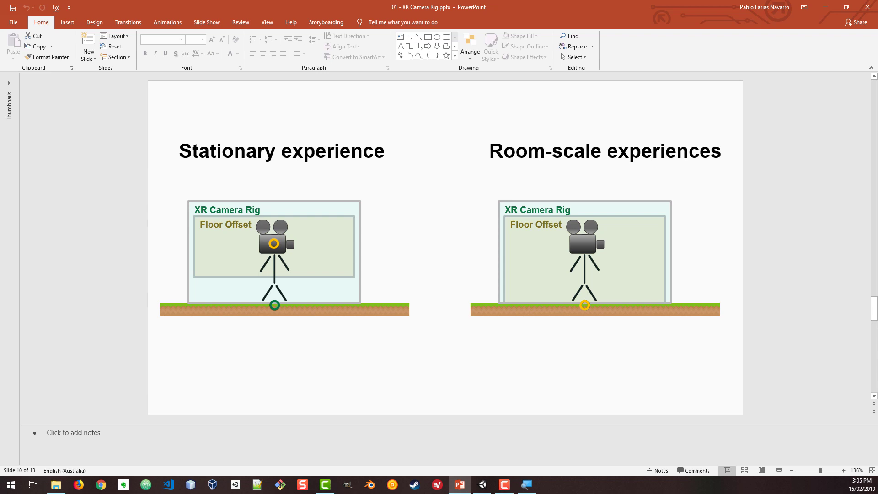
Return to Unity and add a Tracked Pose Driver component to both Left Hand and Right Hand
left_click(825, 7)
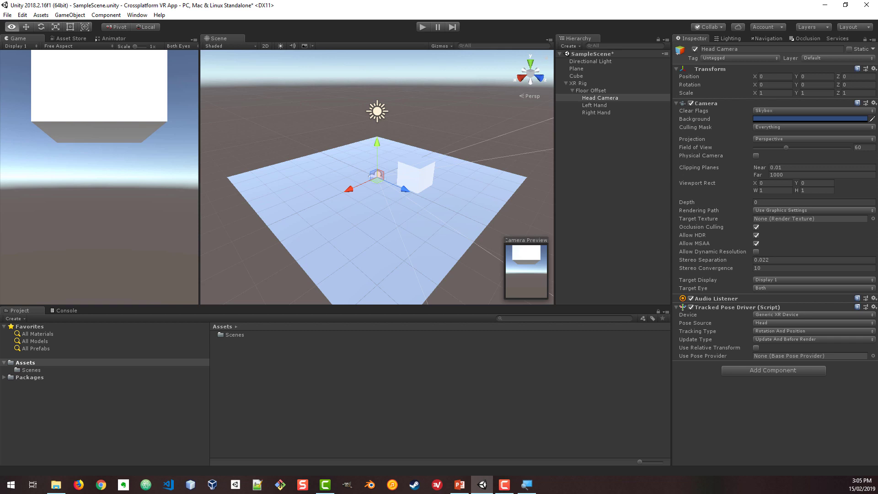
left_click(593, 105)
left_click(596, 113, "shift")
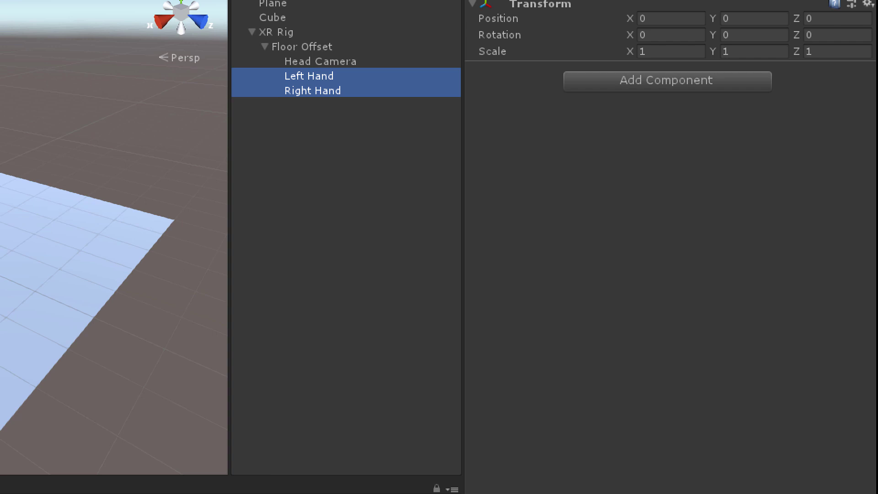
key("ctrl+shift+a")
key("Return")
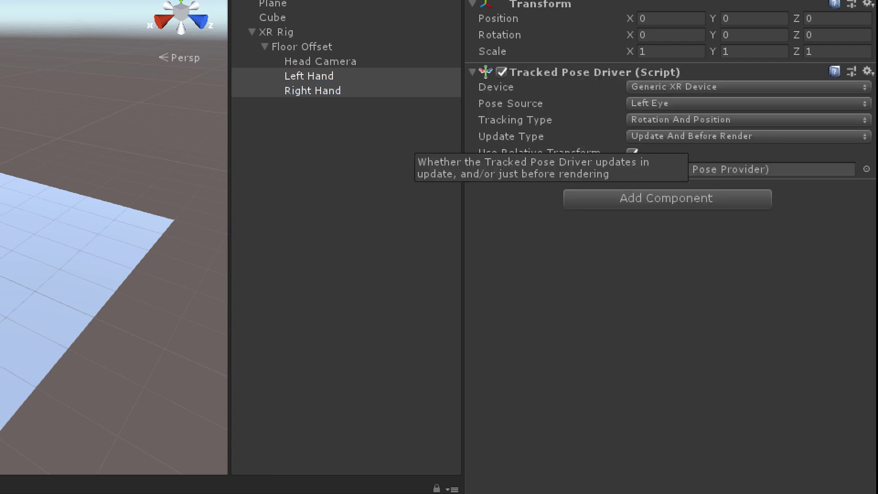
Set the Left Hand's Tracked Pose Driver to Generic XR Controller with Left Controller as pose source, and disable Use Relative Transform
left_click(308, 76)
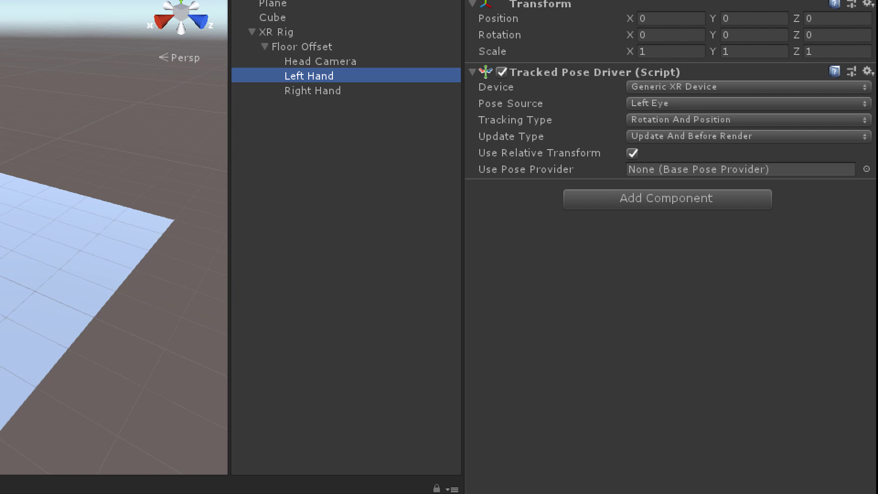
left_click(699, 87)
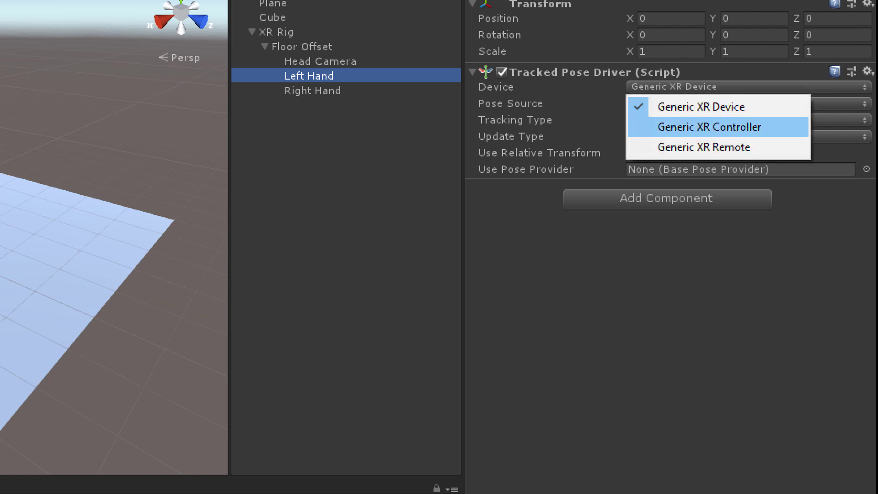
left_click(709, 127)
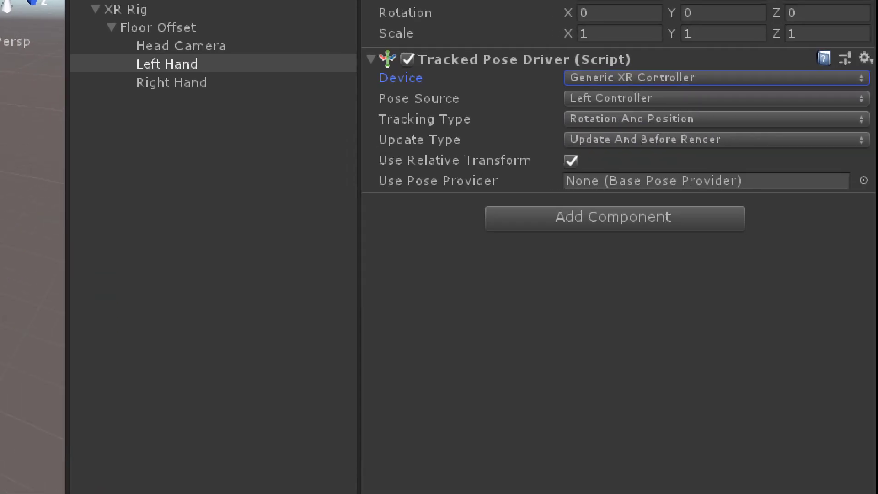
left_click(663, 98)
left_click(663, 123)
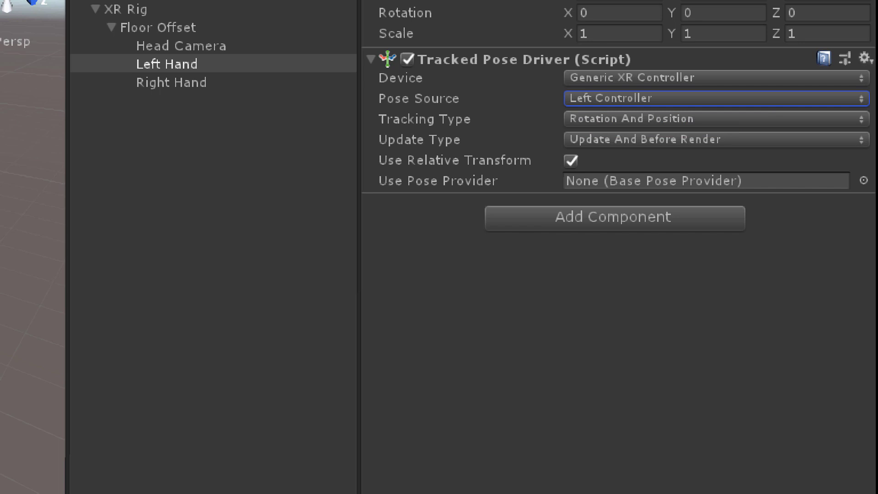
left_click(570, 160)
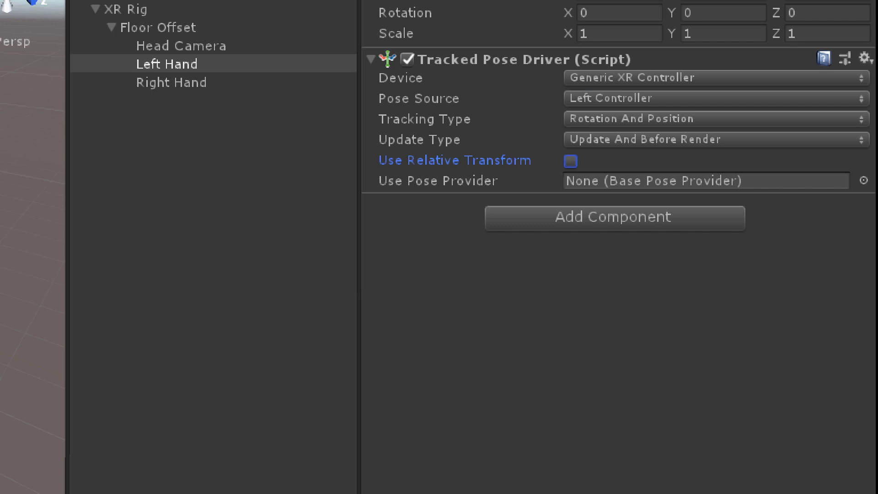
mouse_move(458, 161)
Set the Right Hand's Tracked Pose Driver to Generic XR Controller with Right Controller as pose source, and disable Use Relative Transform
left_click(171, 82)
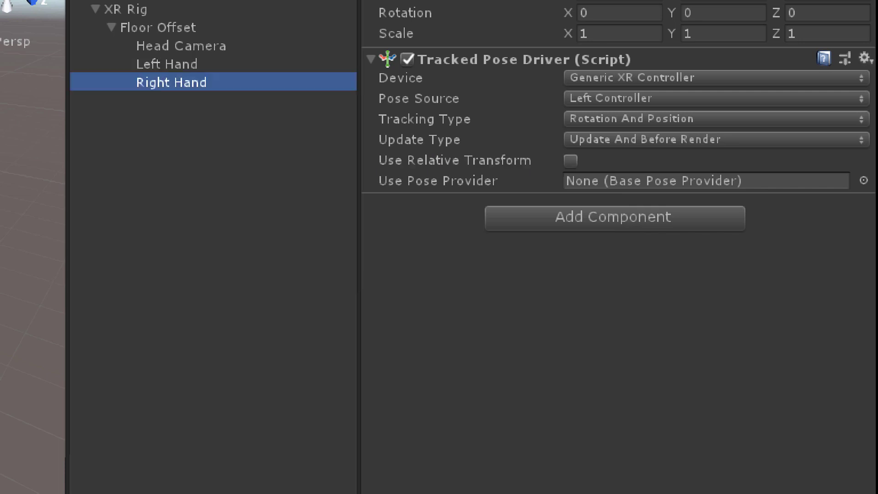
left_click(166, 64)
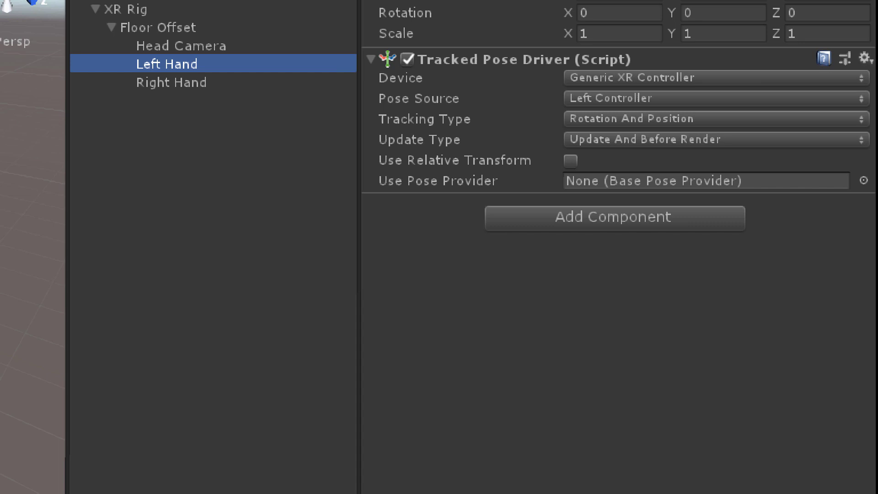
left_click(171, 82)
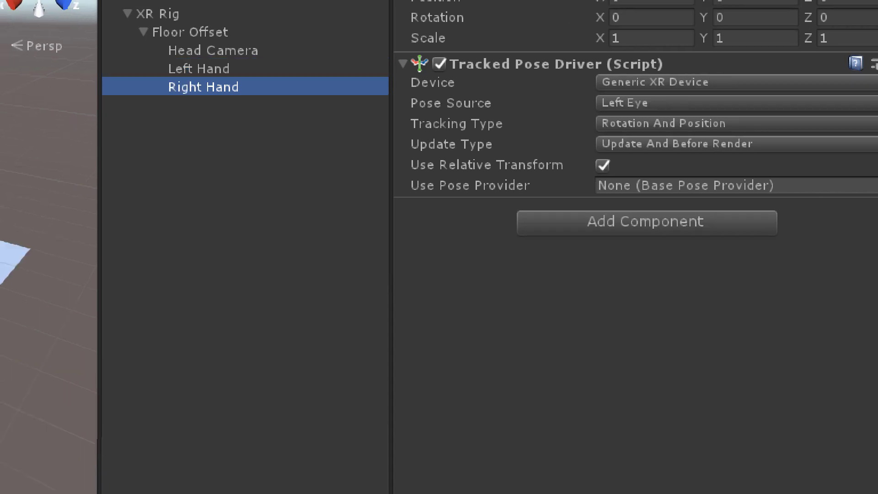
left_click(718, 82)
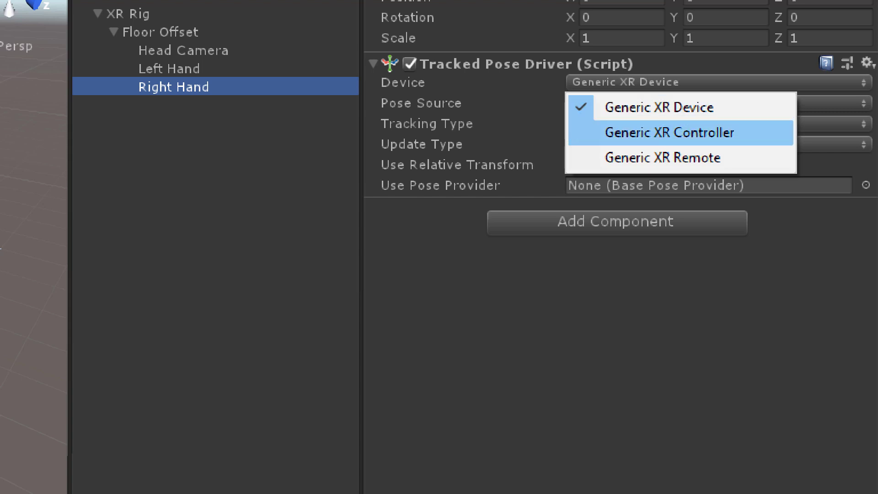
left_click(669, 133)
left_click(669, 103)
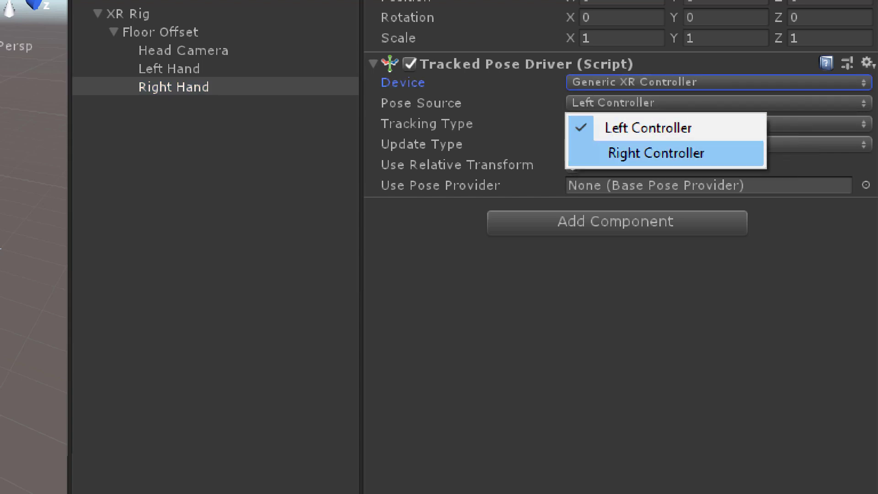
key("Return")
left_click(572, 165)
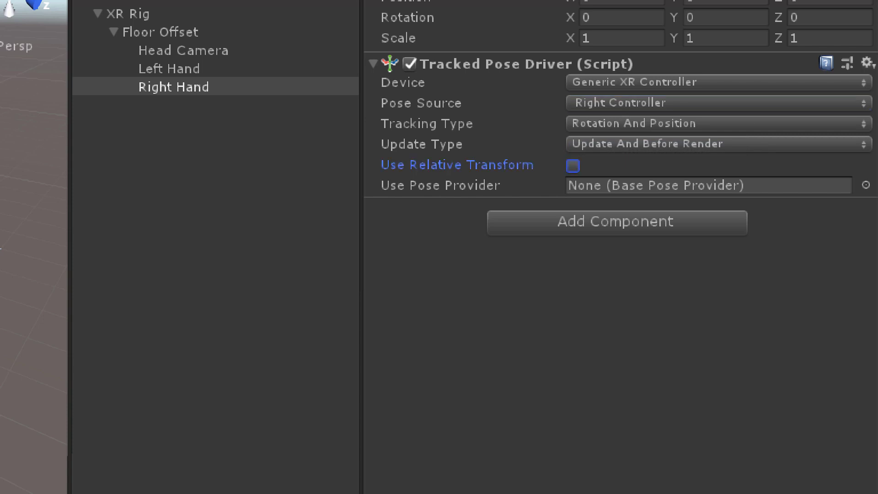
Check the Tracked Pose Driver settings on the Head Camera, Left Hand and Right Hand
left_click(169, 68)
left_click(182, 51)
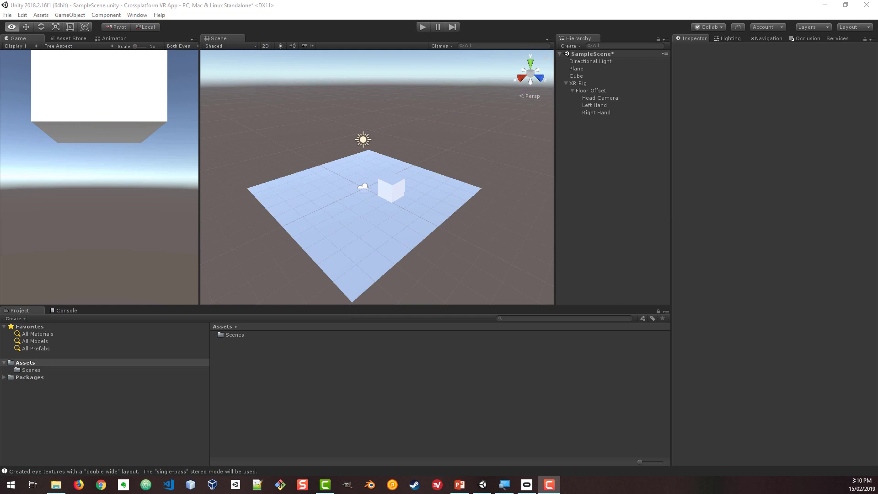
left_click(594, 105)
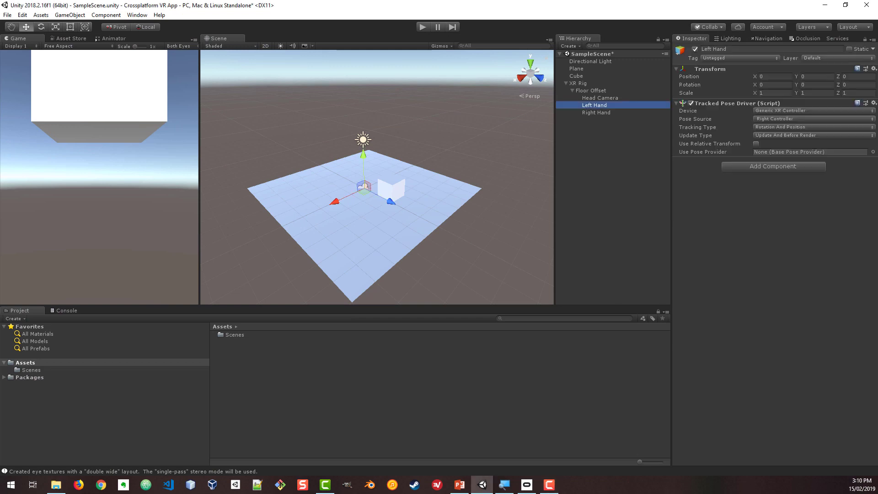
left_click(596, 112)
left_click(593, 104)
left_click(595, 112)
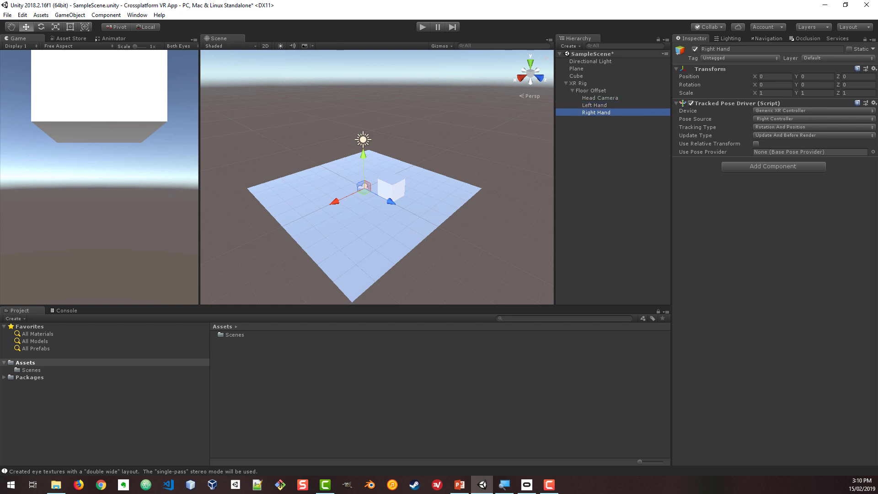
Switch to File Explorer and import the Models folder from Existing Scripts and Models into the Unity project's Assets folder
key("alt+Tab")
key("alt+Tab")
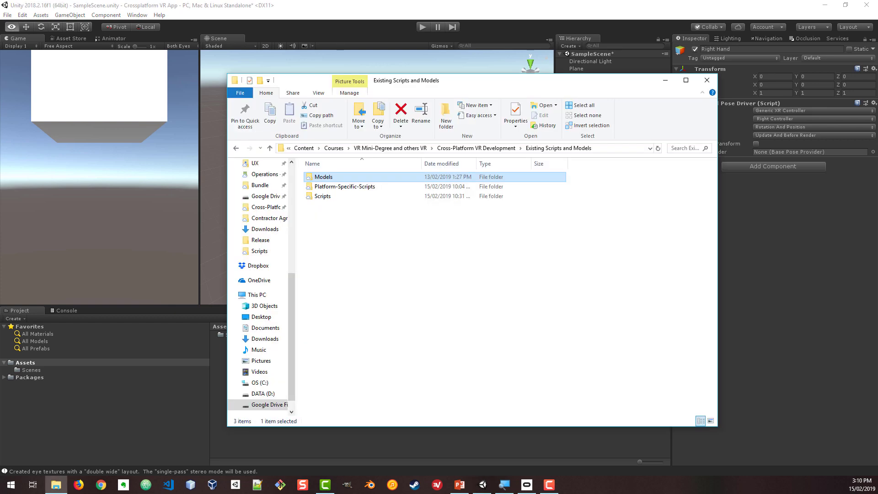
left_click(503, 219)
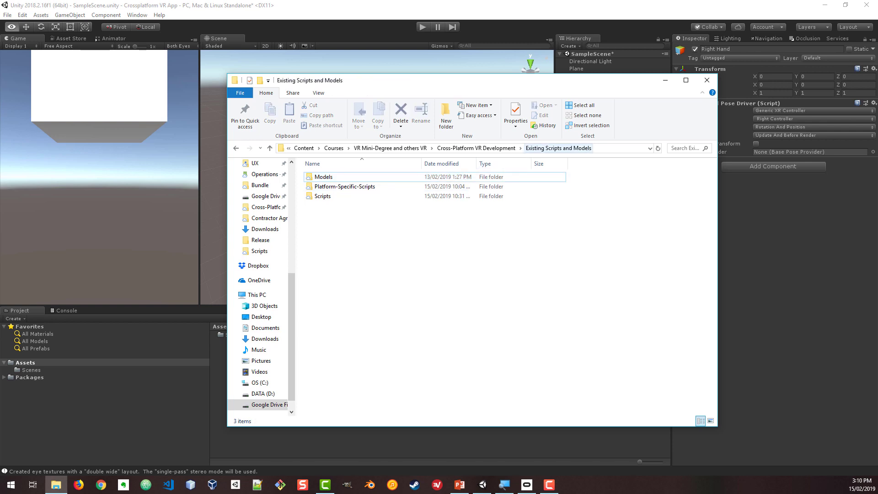
left_click(323, 177)
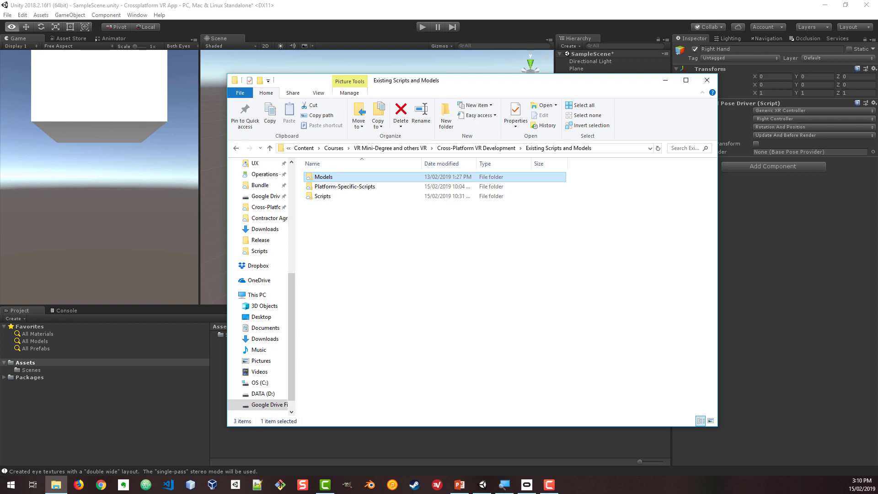
left_click_drag(503, 80, 633, 81)
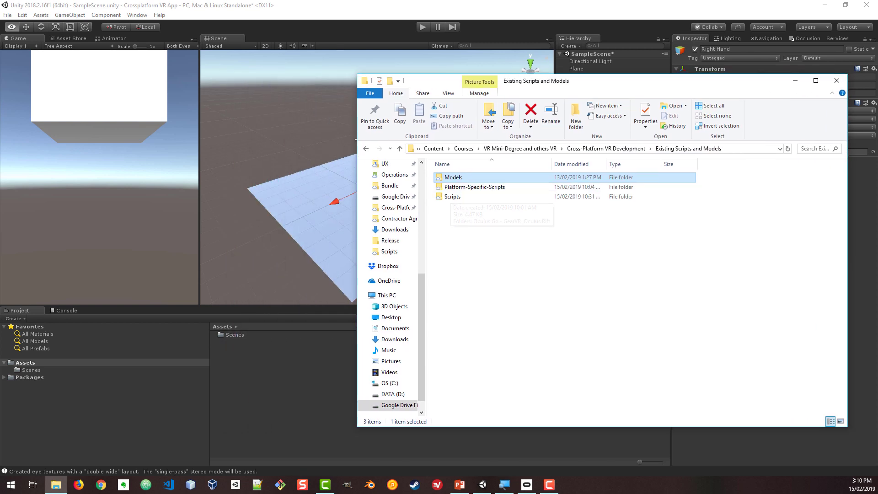
left_click_drag(453, 177, 25, 362)
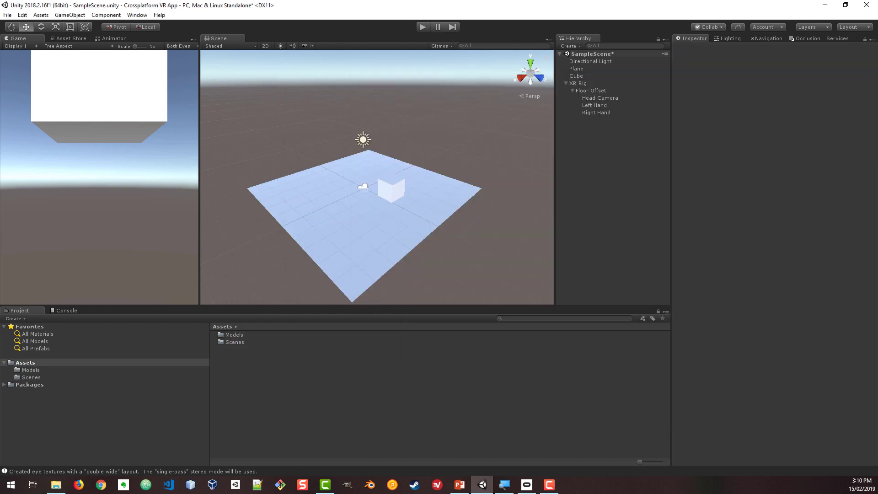
Place the Robo Claw model from the Models folder in the scene and apply the Robo Claw texture to it
double_click(234, 334)
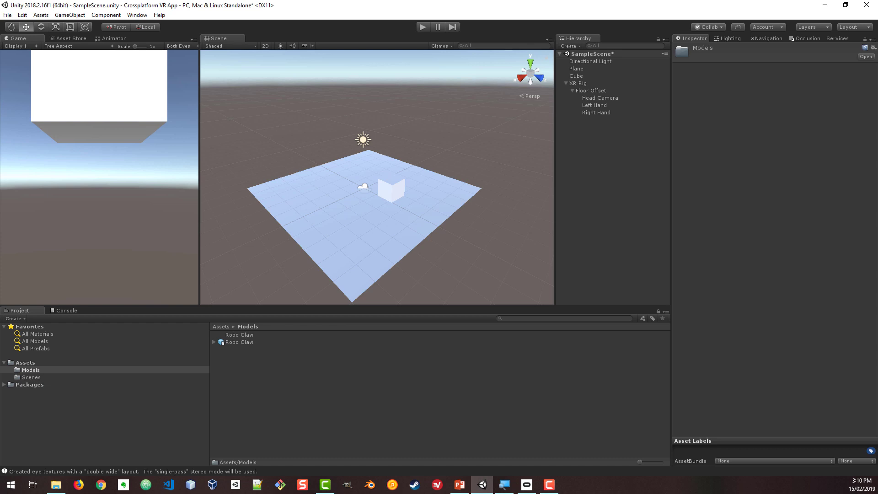
left_click_drag(239, 342, 346, 272)
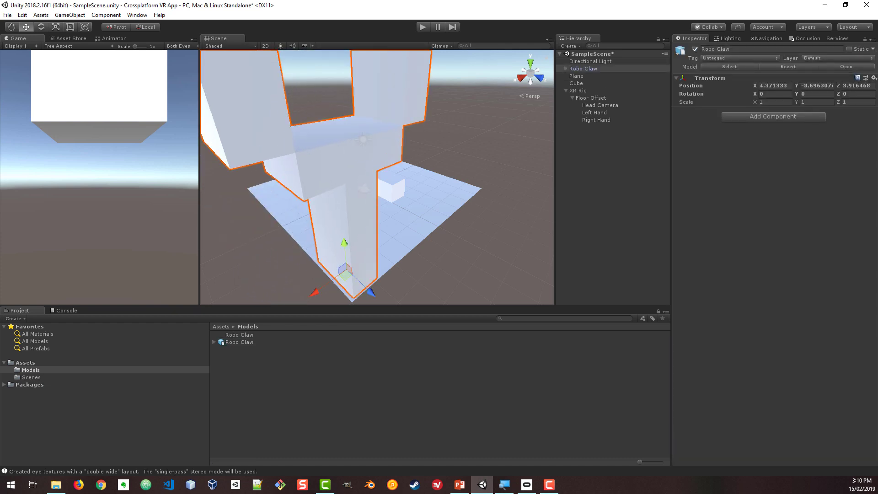
left_click(239, 334)
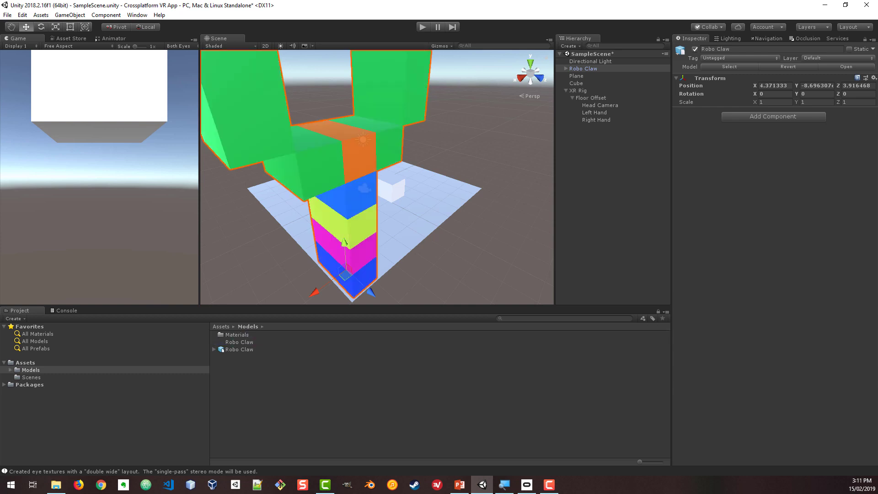
scroll(377, 177, "down", 6)
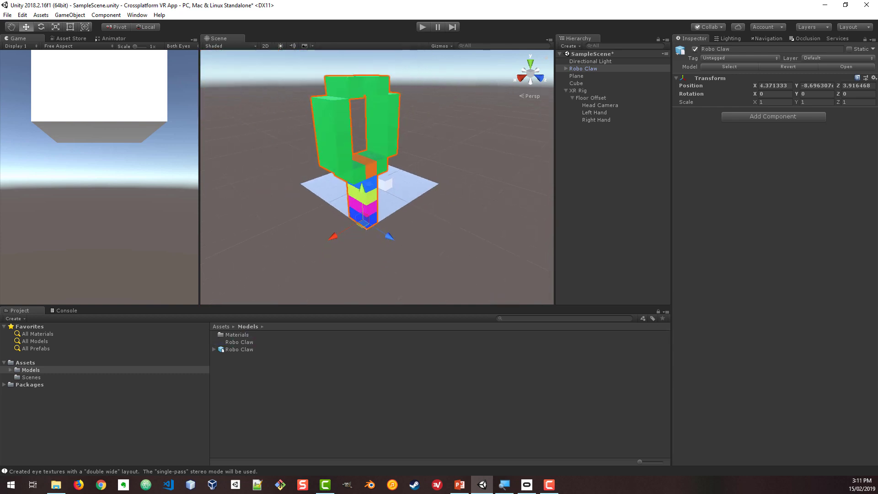
right_click_drag(376, 177, 363, 176)
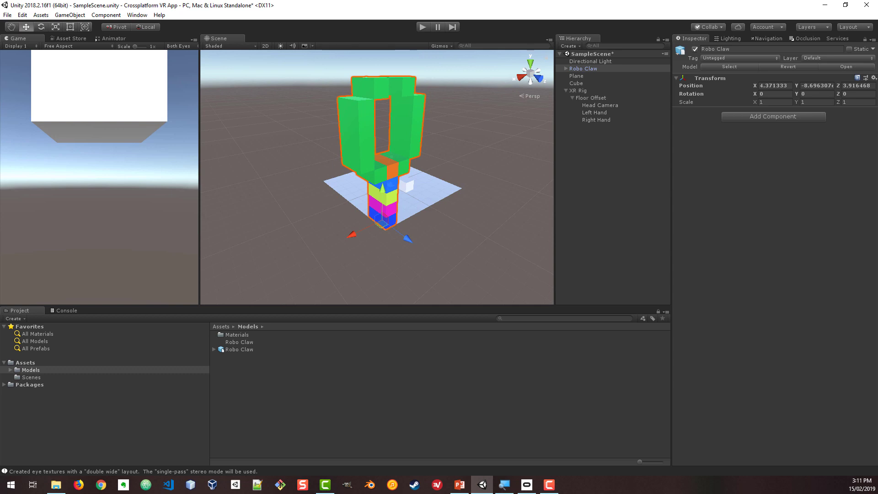
scroll(377, 177, "up", 3)
mouse_move(377, 177)
middle_mouse_down()
mouse_move(352, 204)
mouse_move(352, 192)
mouse_move(366, 207)
mouse_move(376, 184)
middle_mouse_up()
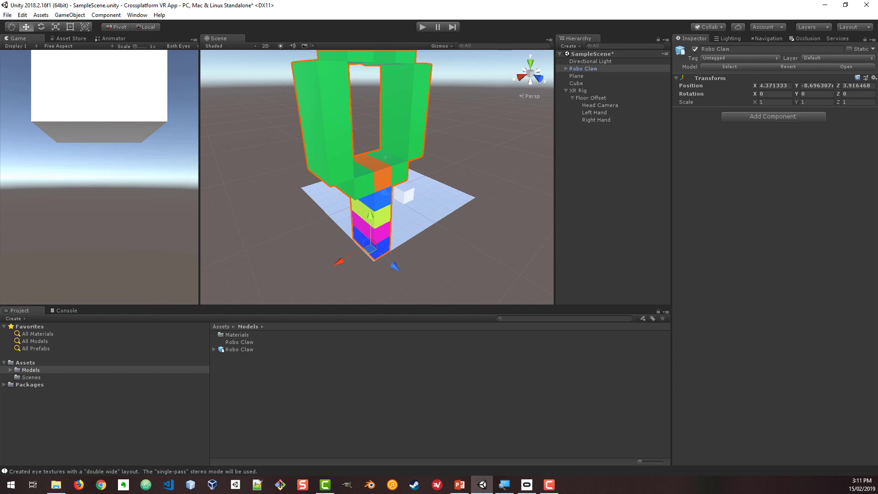
Create an empty object named Robo Hand in the scene and make the Robo Claw its child
left_click(566, 91)
right_click(577, 117)
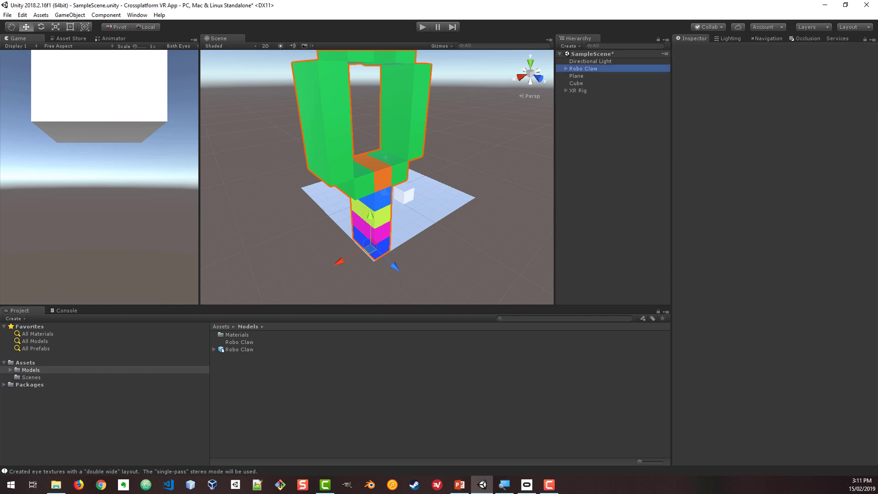
left_click(609, 193)
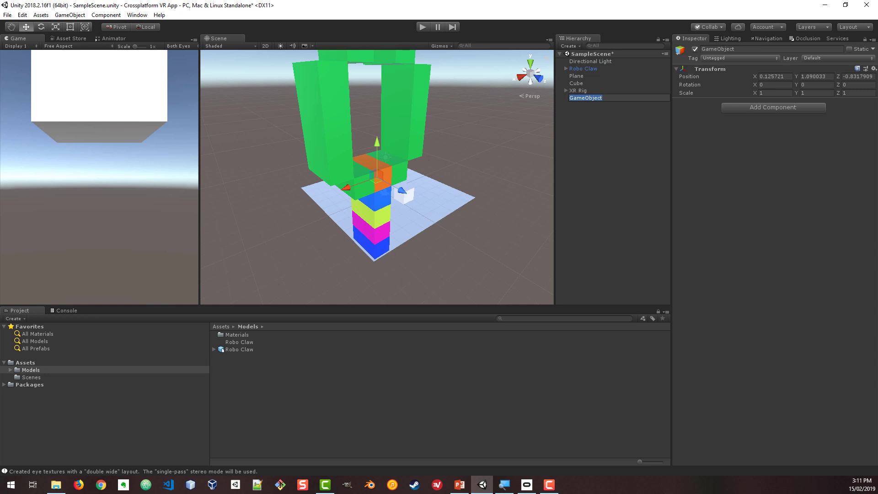
type("Robo C")
key("BackSpace")
type("Hand")
key("Return")
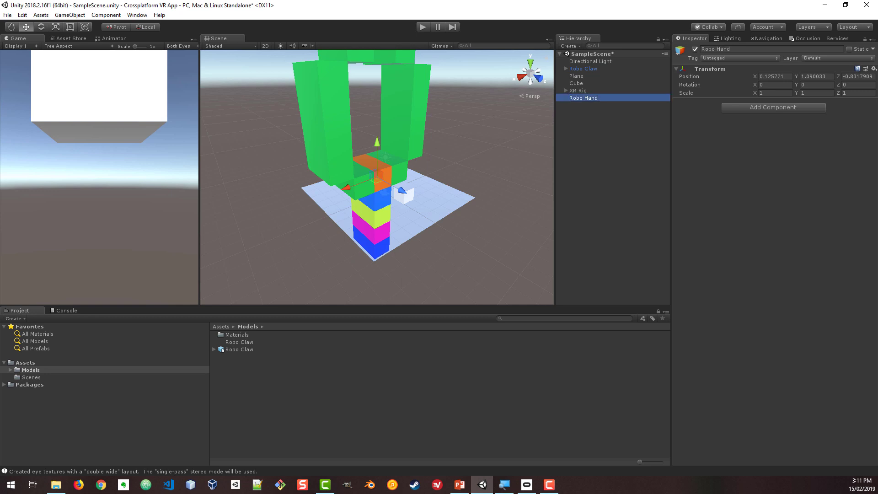
left_click_drag(583, 68, 583, 98)
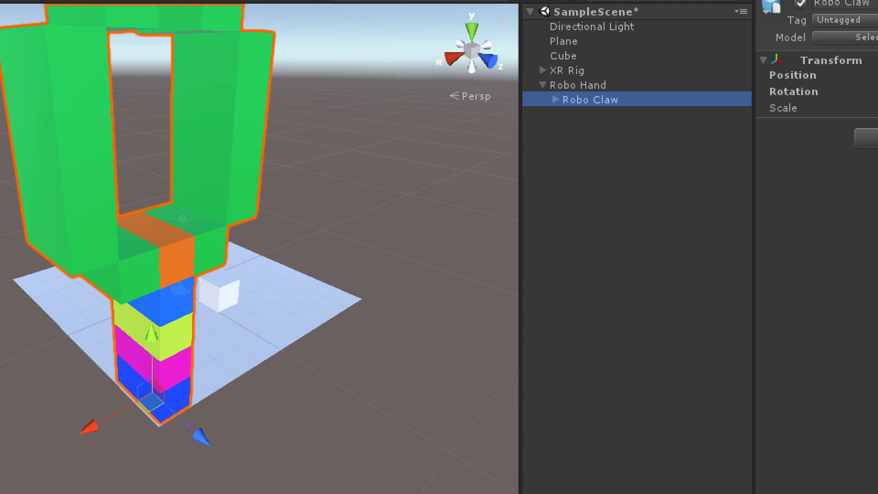
left_click(577, 85)
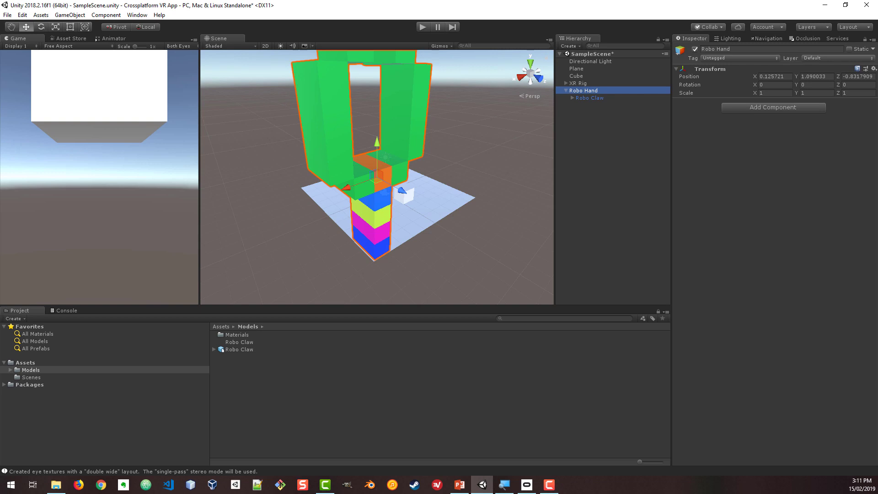
Set the Robo Claw's X rotation to 90 and its position to 0, 0, 0 within the Robo Hand
left_click(590, 98)
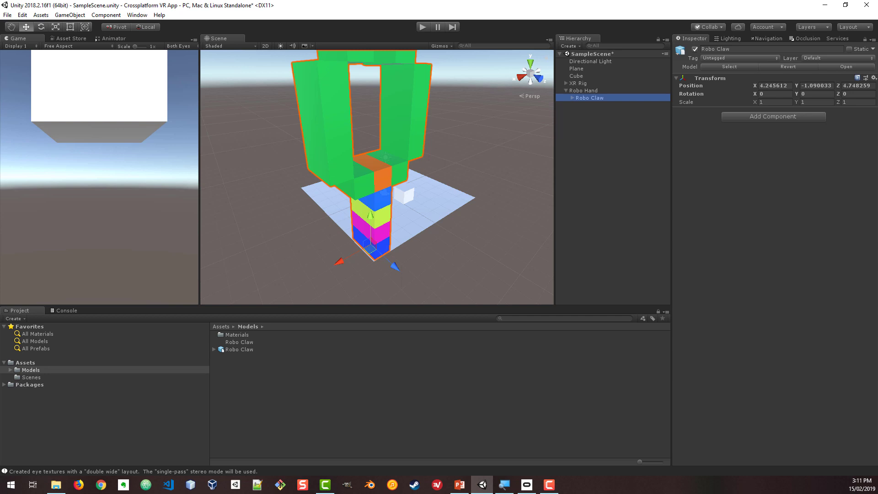
left_click(774, 94)
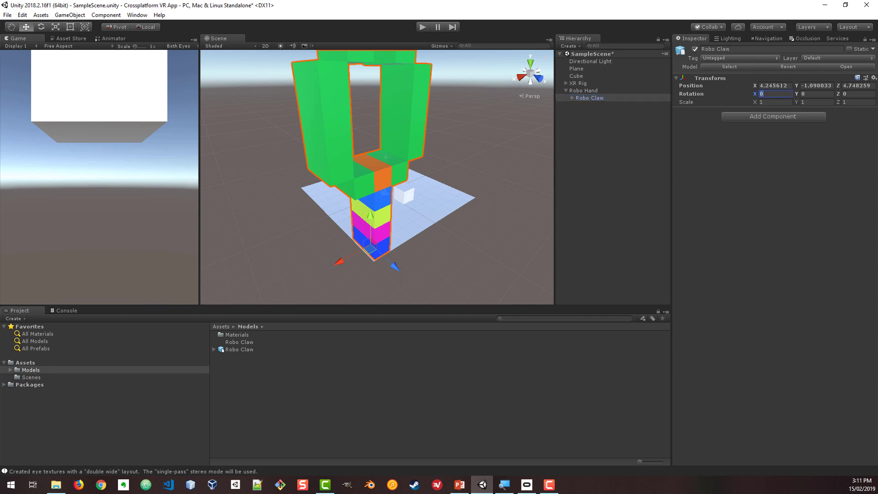
type("90")
scroll(377, 177, "down", 7)
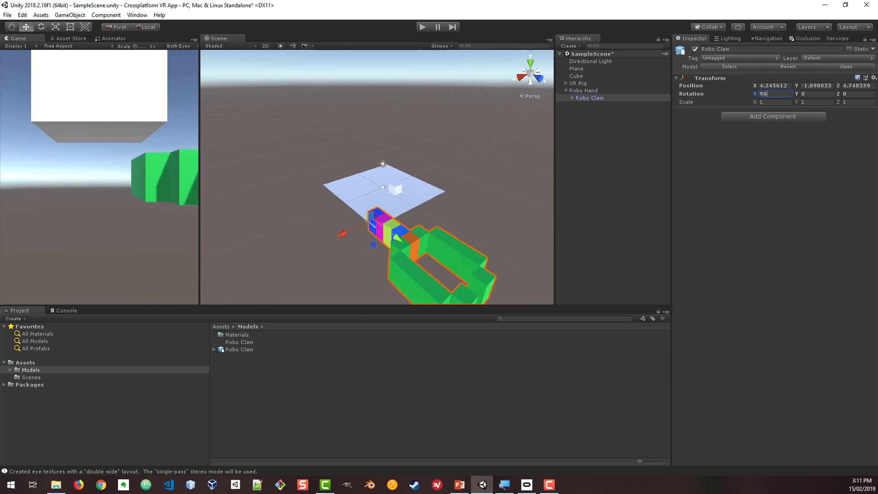
left_click(773, 85)
type("0")
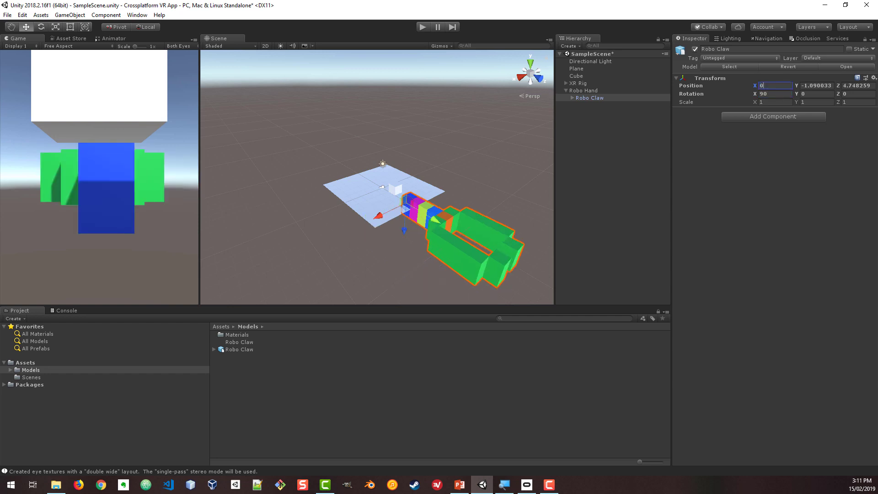
key("Tab")
type("0")
key("Tab")
type("0")
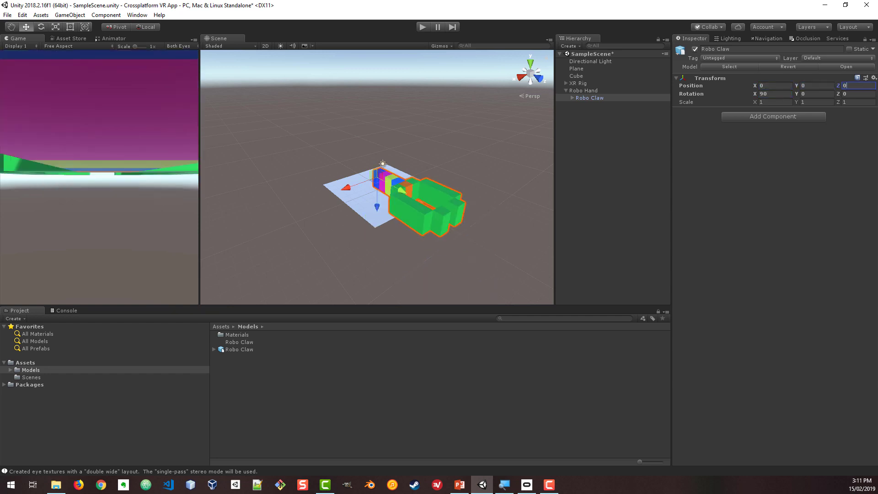
Set the Robo Claw's scale to X 0.03, Y 0.03 and Z 0.015
left_click(774, 102)
type("0.03")
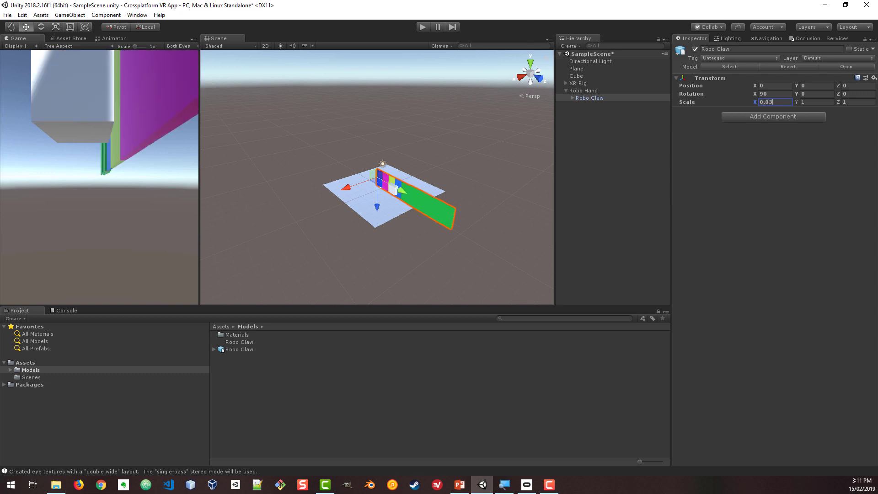
key("Tab")
type("0.")
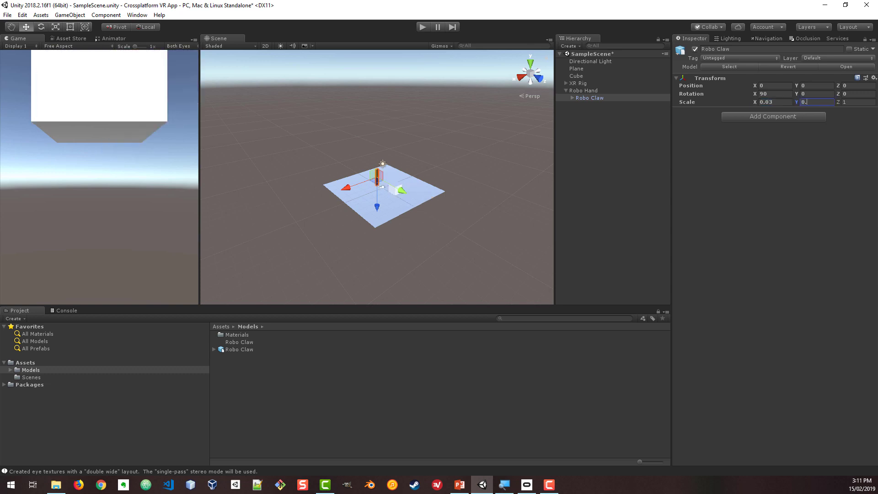
type("03")
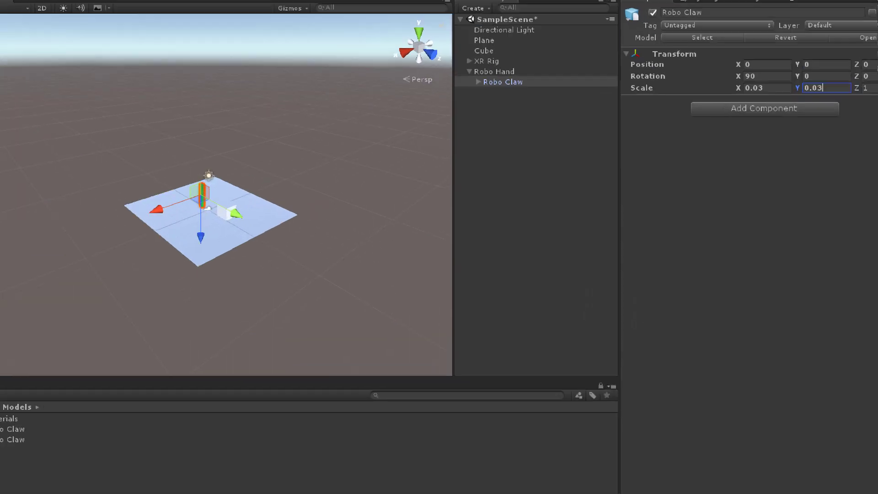
key("Tab")
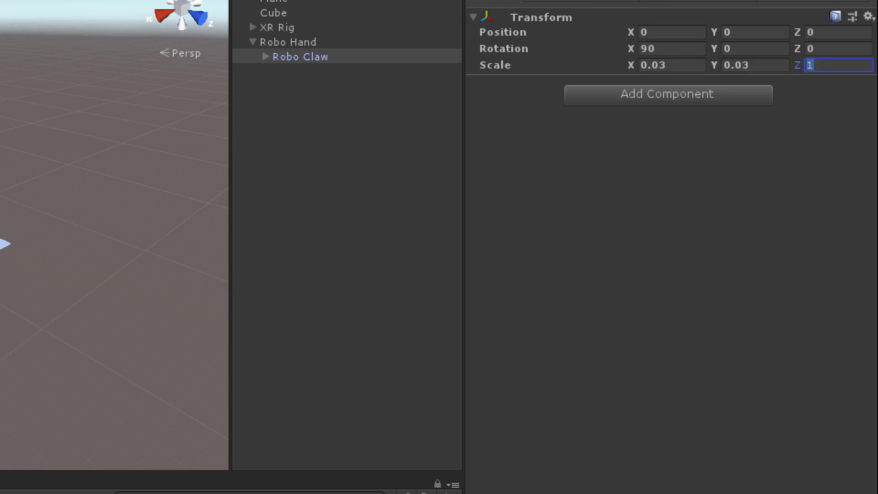
type("0.015-")
key("BackSpace")
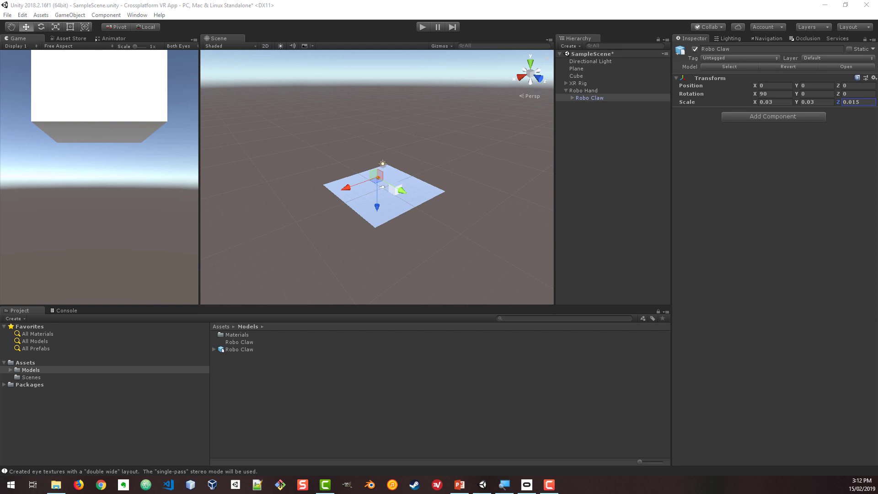
key("Return")
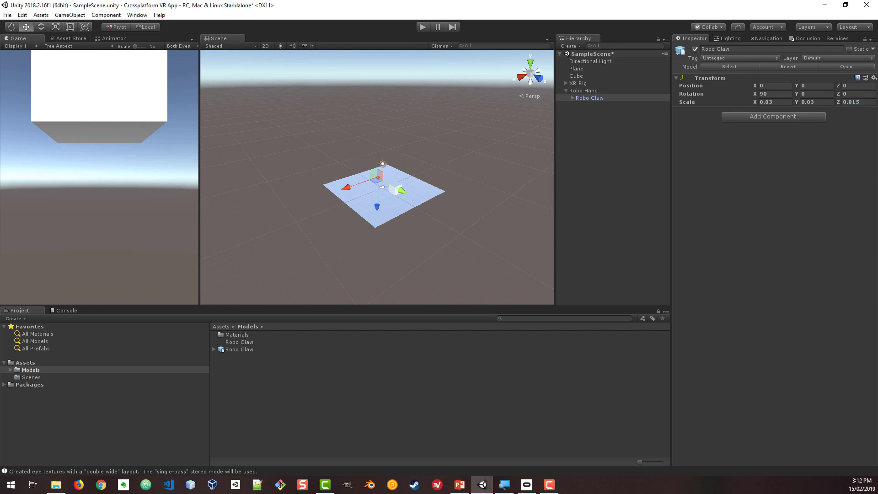
key("f")
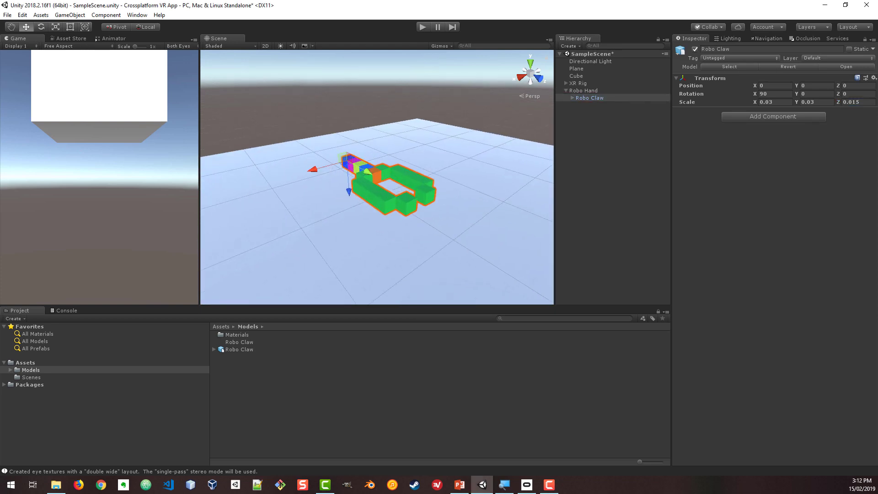
Create a Prefabs folder in Assets and save the Robo Hand in it as a prefab
left_click(583, 90)
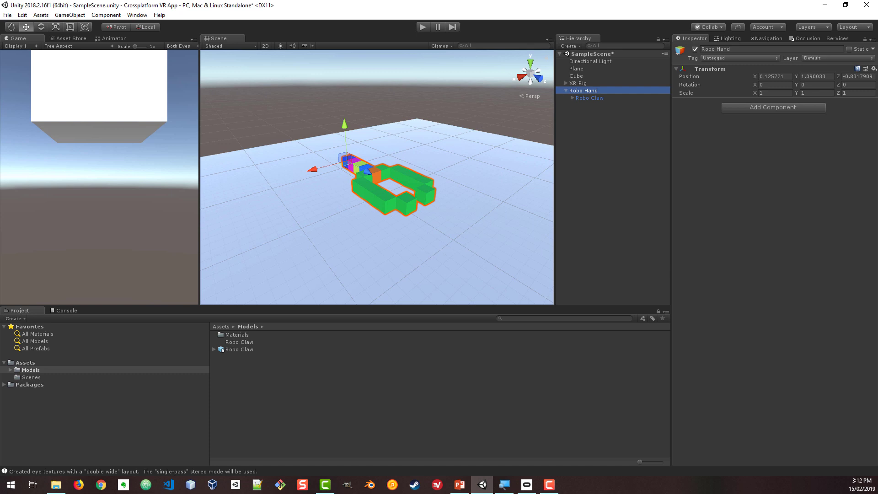
key("Left")
key("Escape")
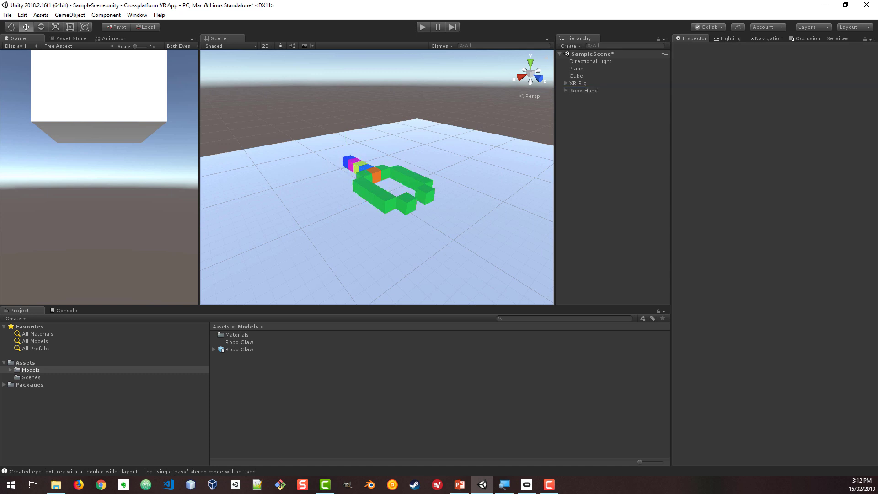
left_click(25, 362)
right_click(257, 365)
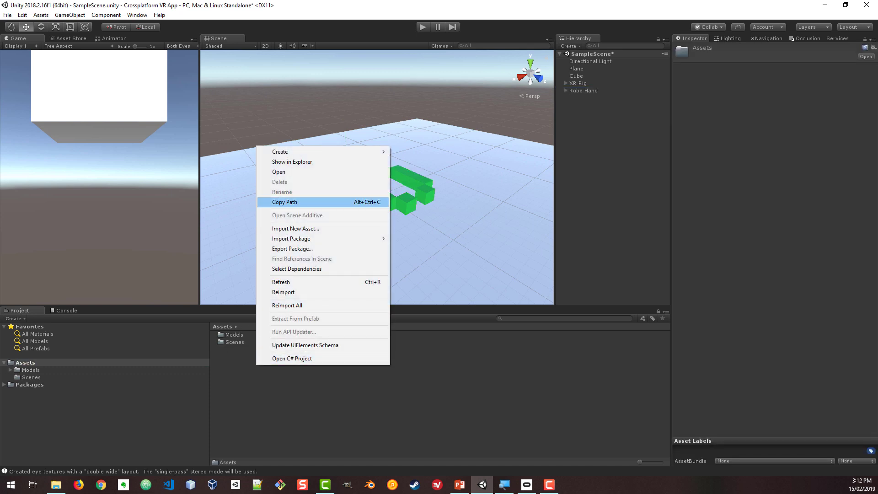
mouse_move(320, 151)
left_click(404, 151)
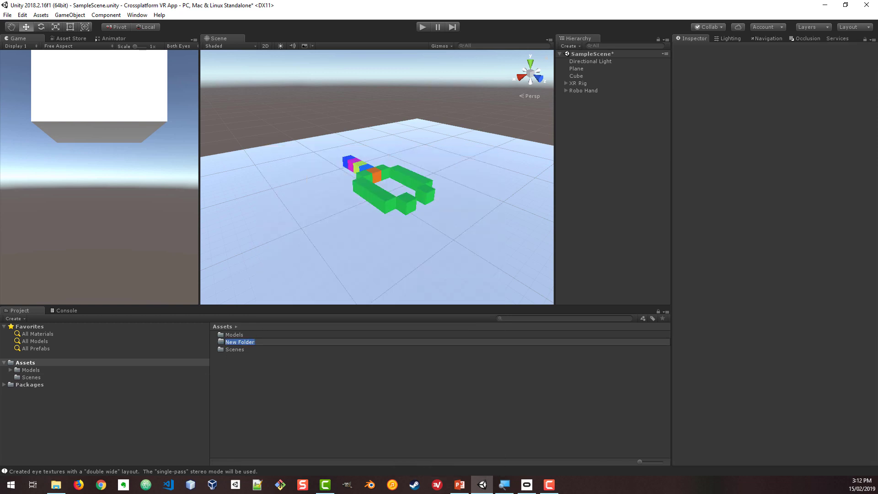
type("Prefabs")
key("Return")
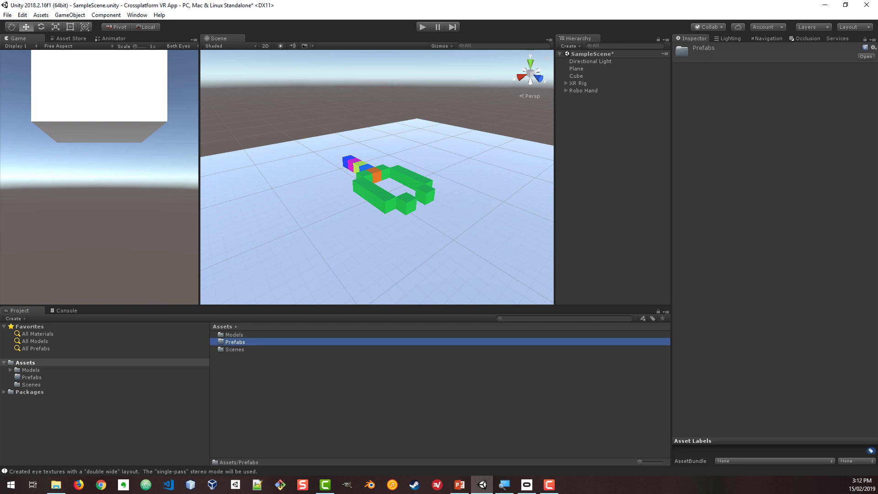
left_click_drag(583, 90, 235, 342)
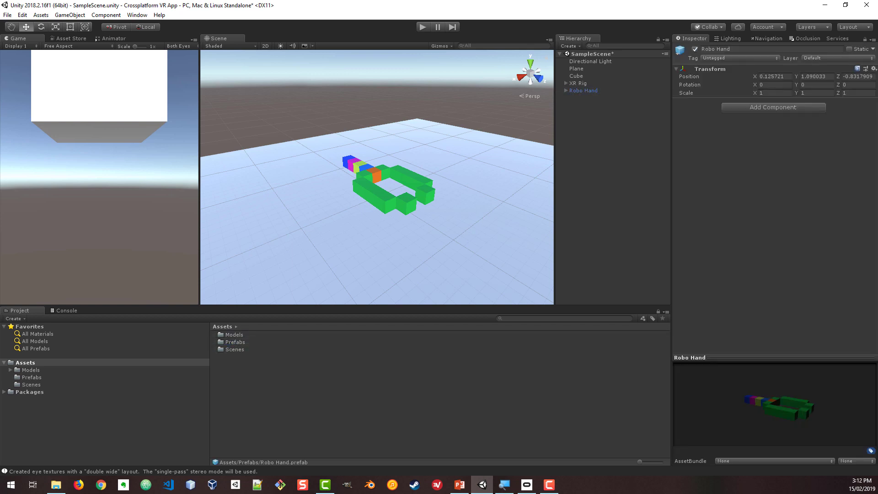
Set the Robo Hand's position to 0, 0, 0 and delete its instance from the scene
left_click(583, 90)
left_click(773, 85)
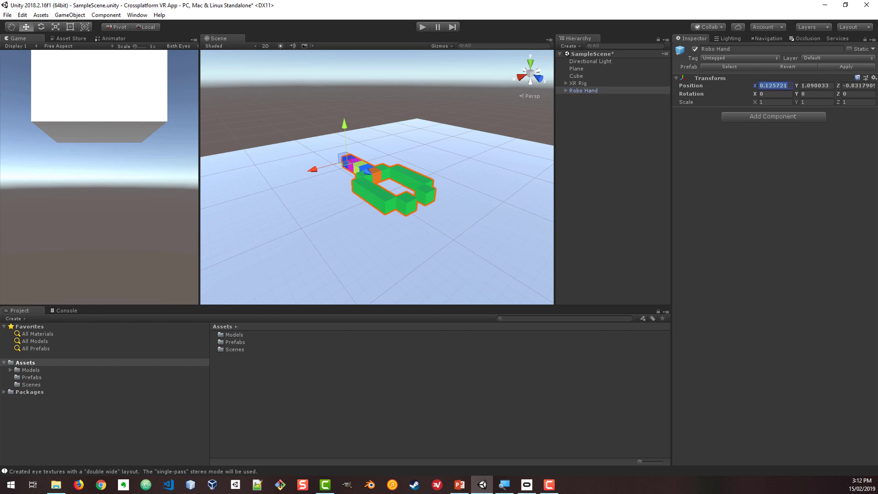
type("0")
key("Tab")
type("0")
key("Tab")
type("0")
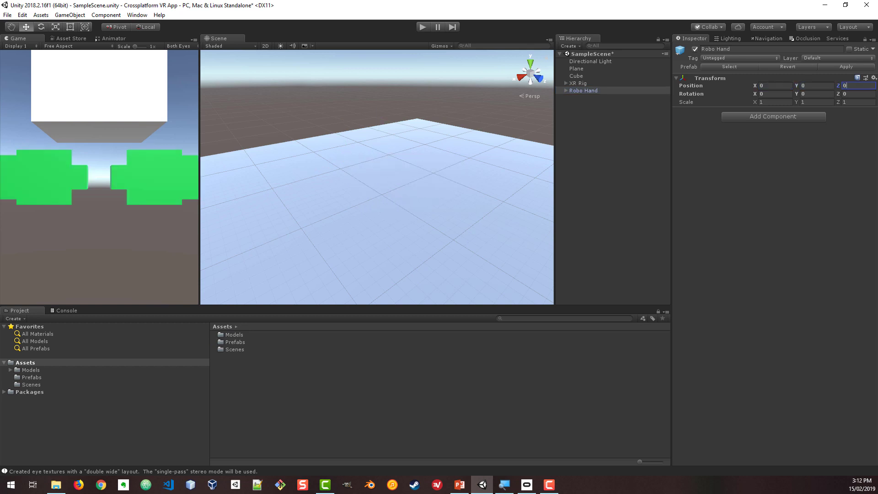
left_click(583, 91)
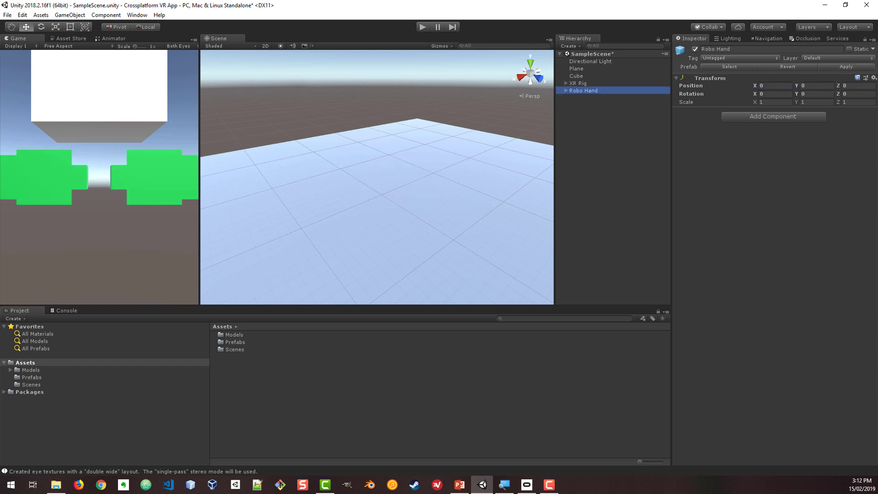
key("Delete")
Place a Robo Hand prefab instance under both the Left Hand and the Right Hand of the XR Rig
left_click(565, 83)
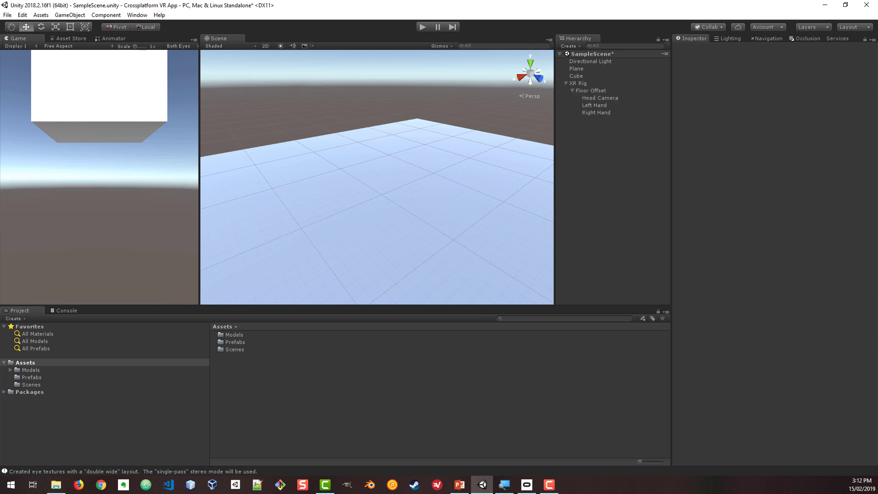
double_click(235, 342)
left_click_drag(239, 335, 594, 105)
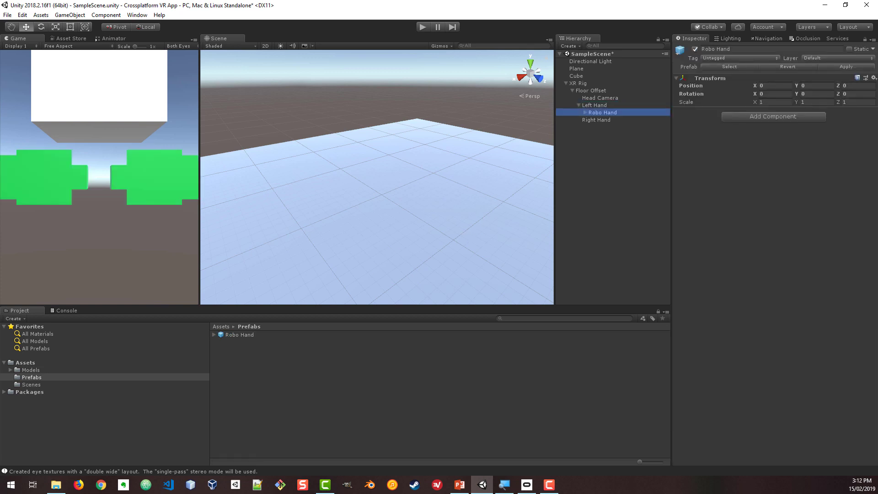
left_click_drag(239, 334, 596, 120)
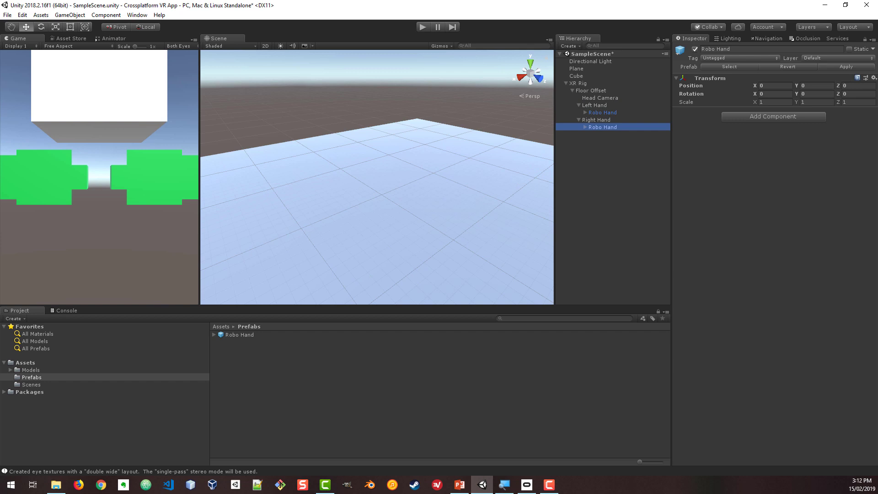